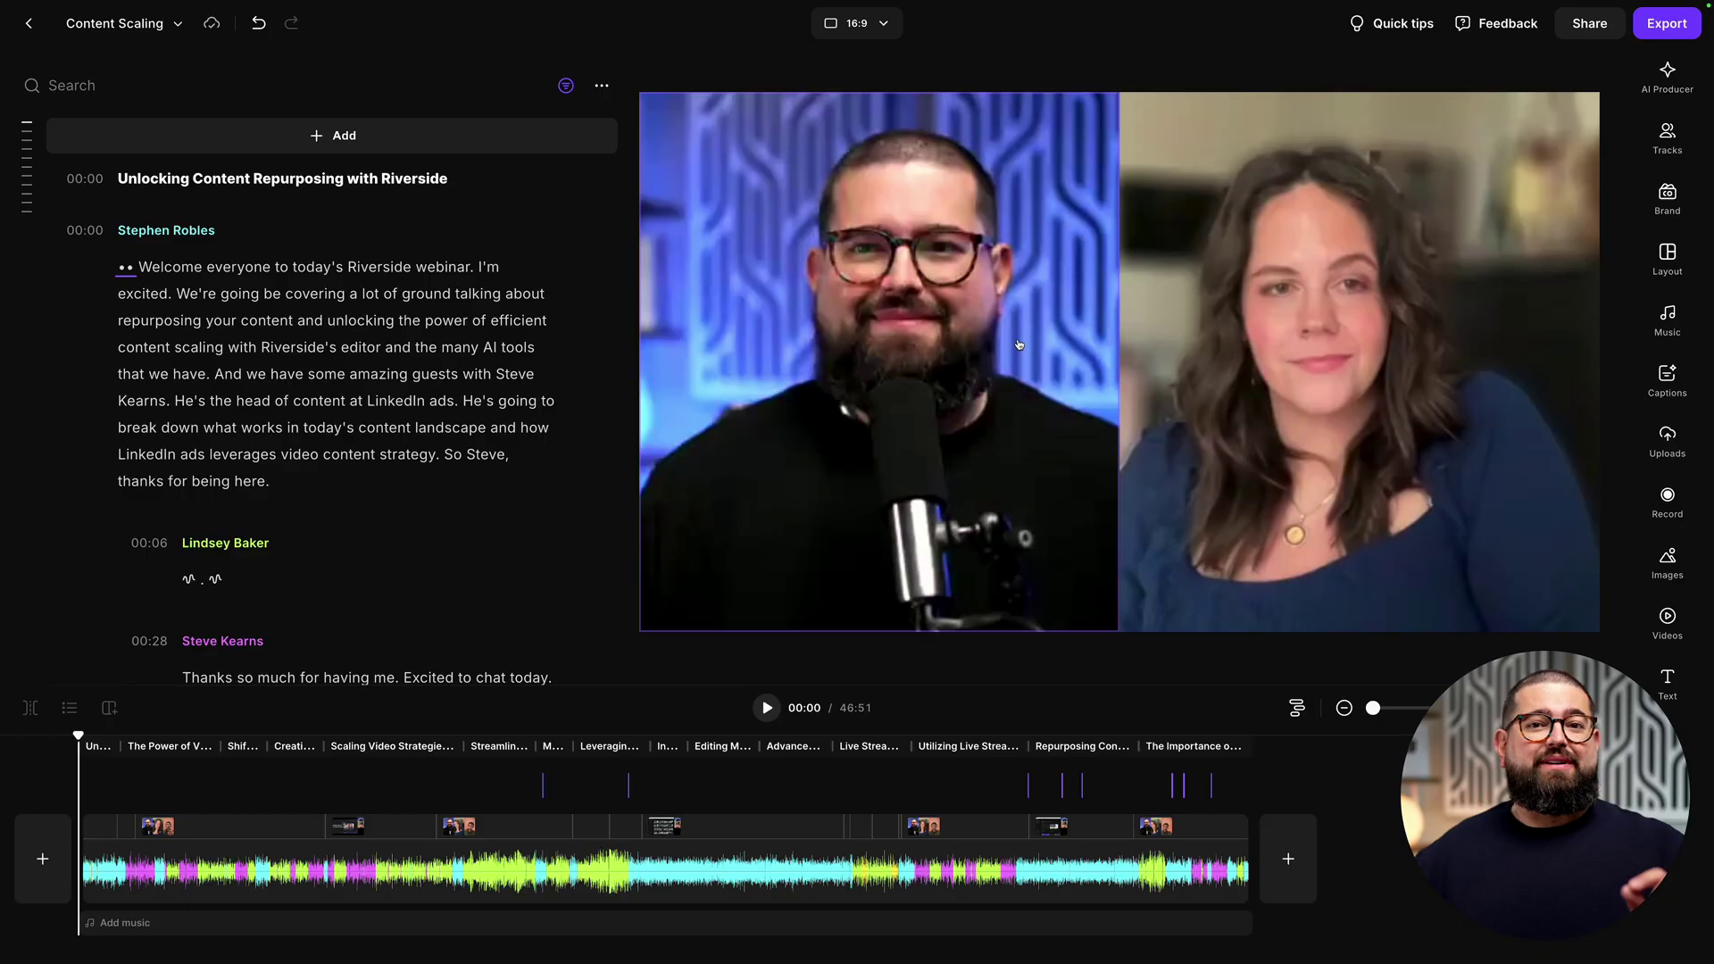
# Step: Remove pauses with AI Producer, settling on the Balanced pace of 1.5 s or more
pyautogui.click(1666, 73)
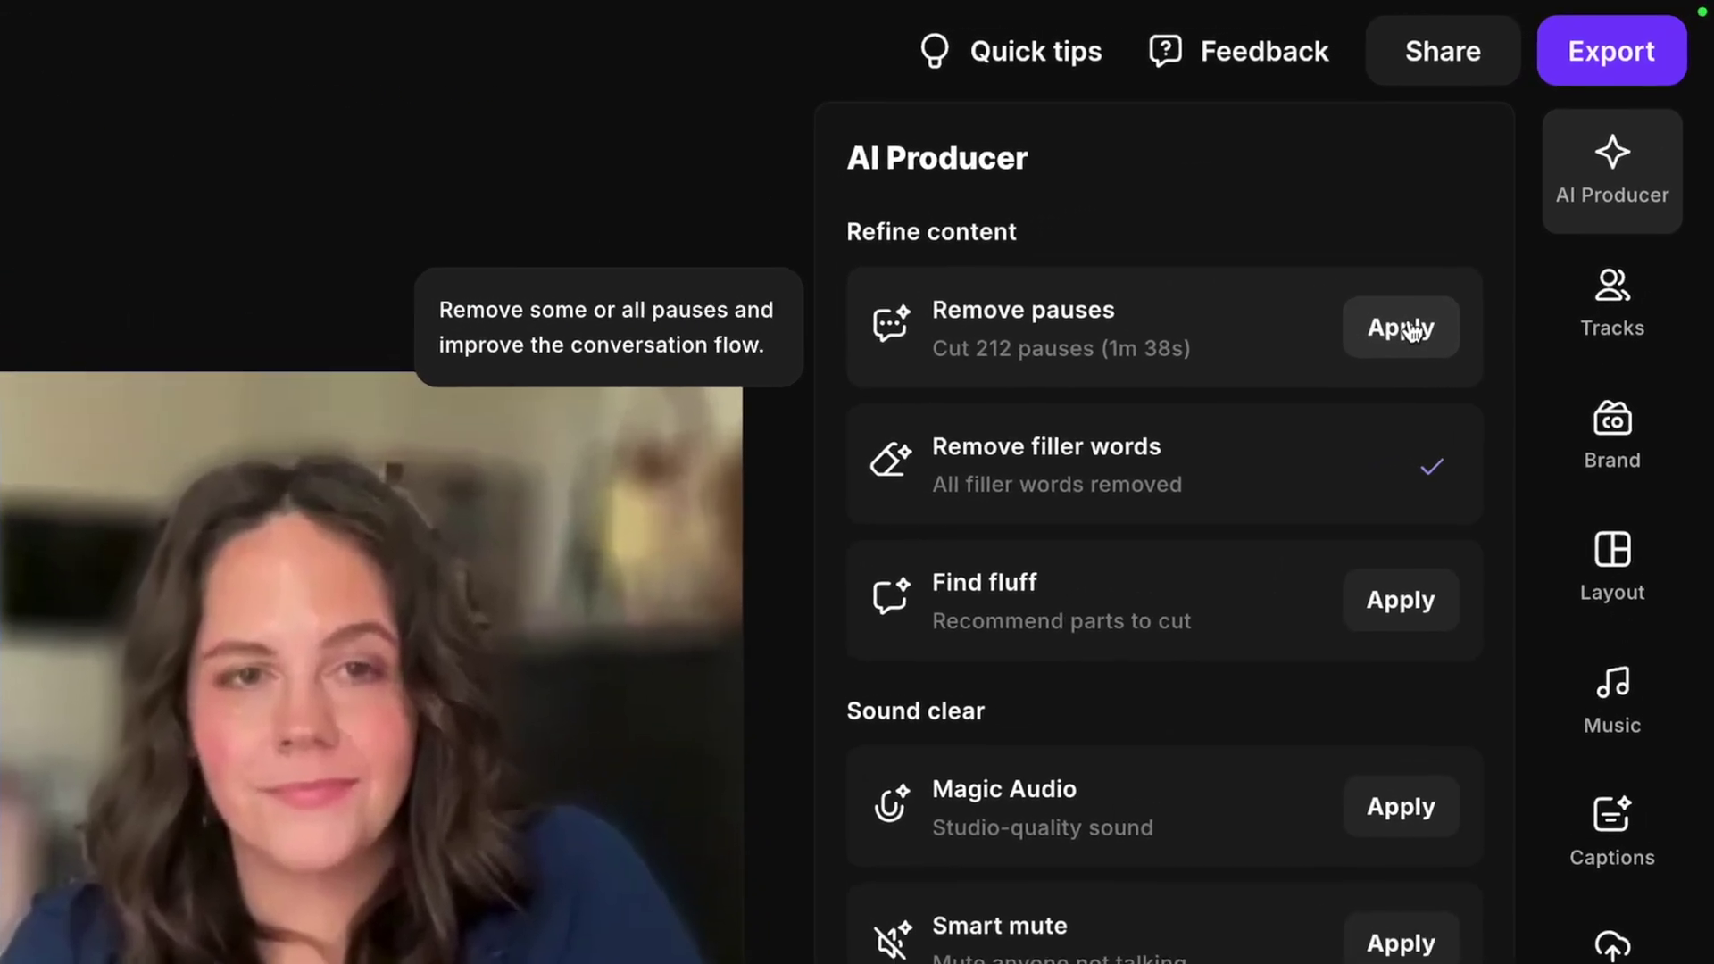
pyautogui.click(1408, 329)
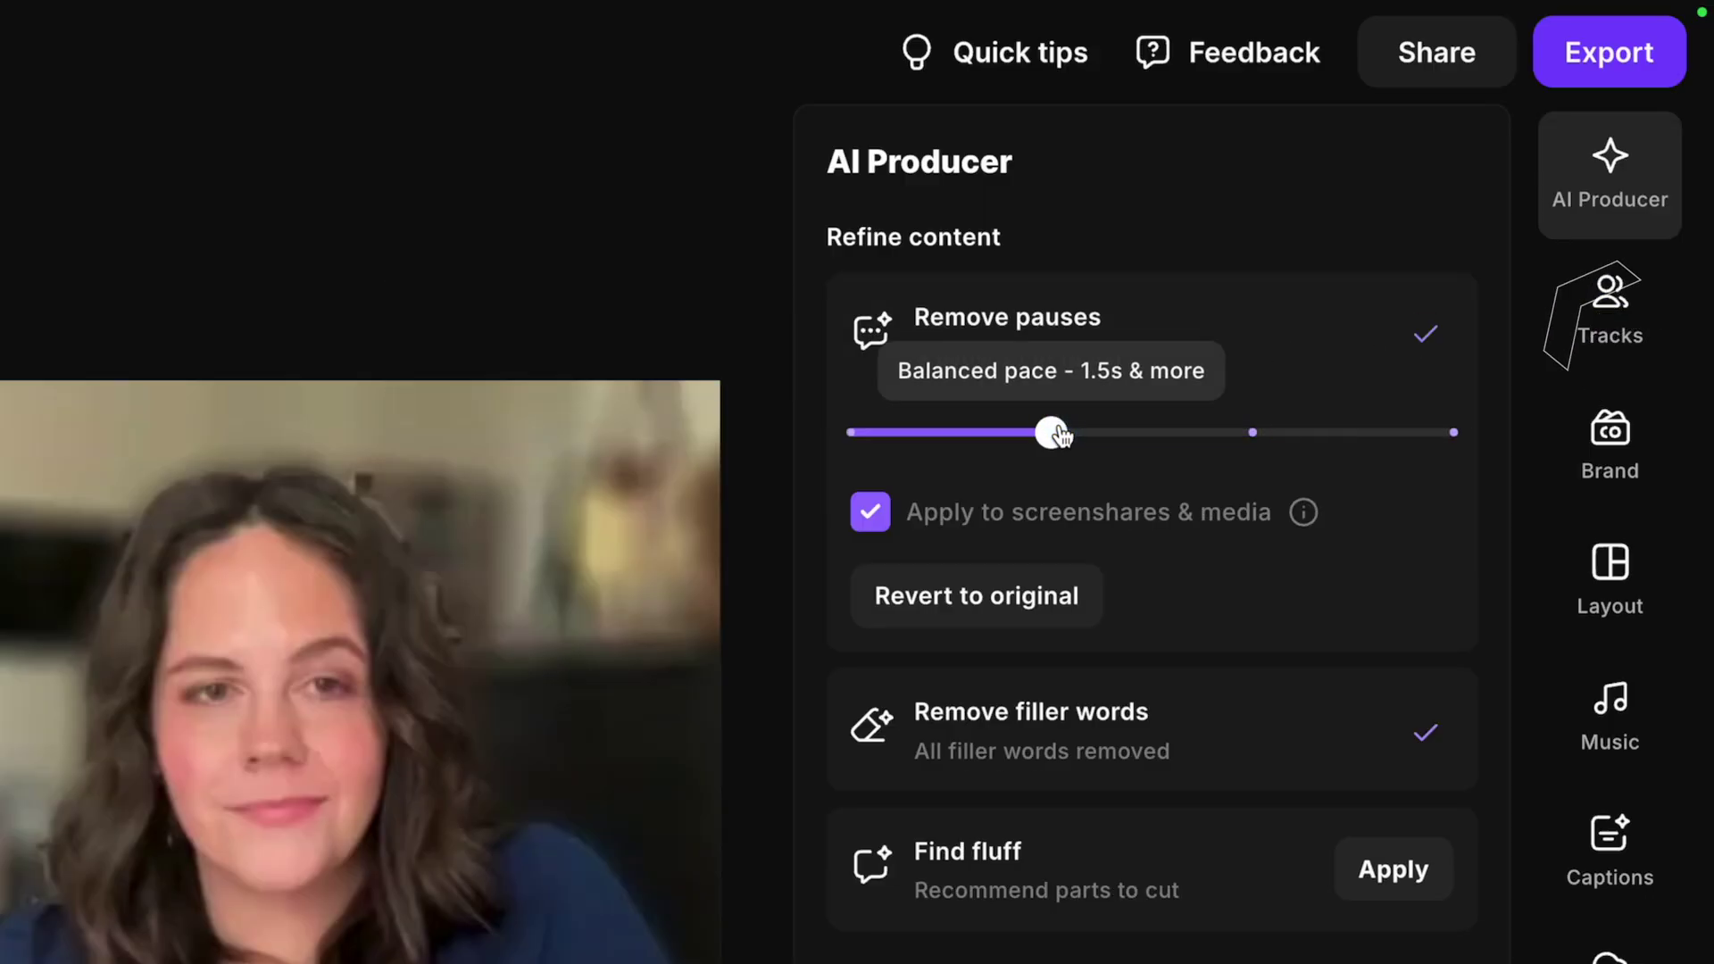
pyautogui.click(1436, 428)
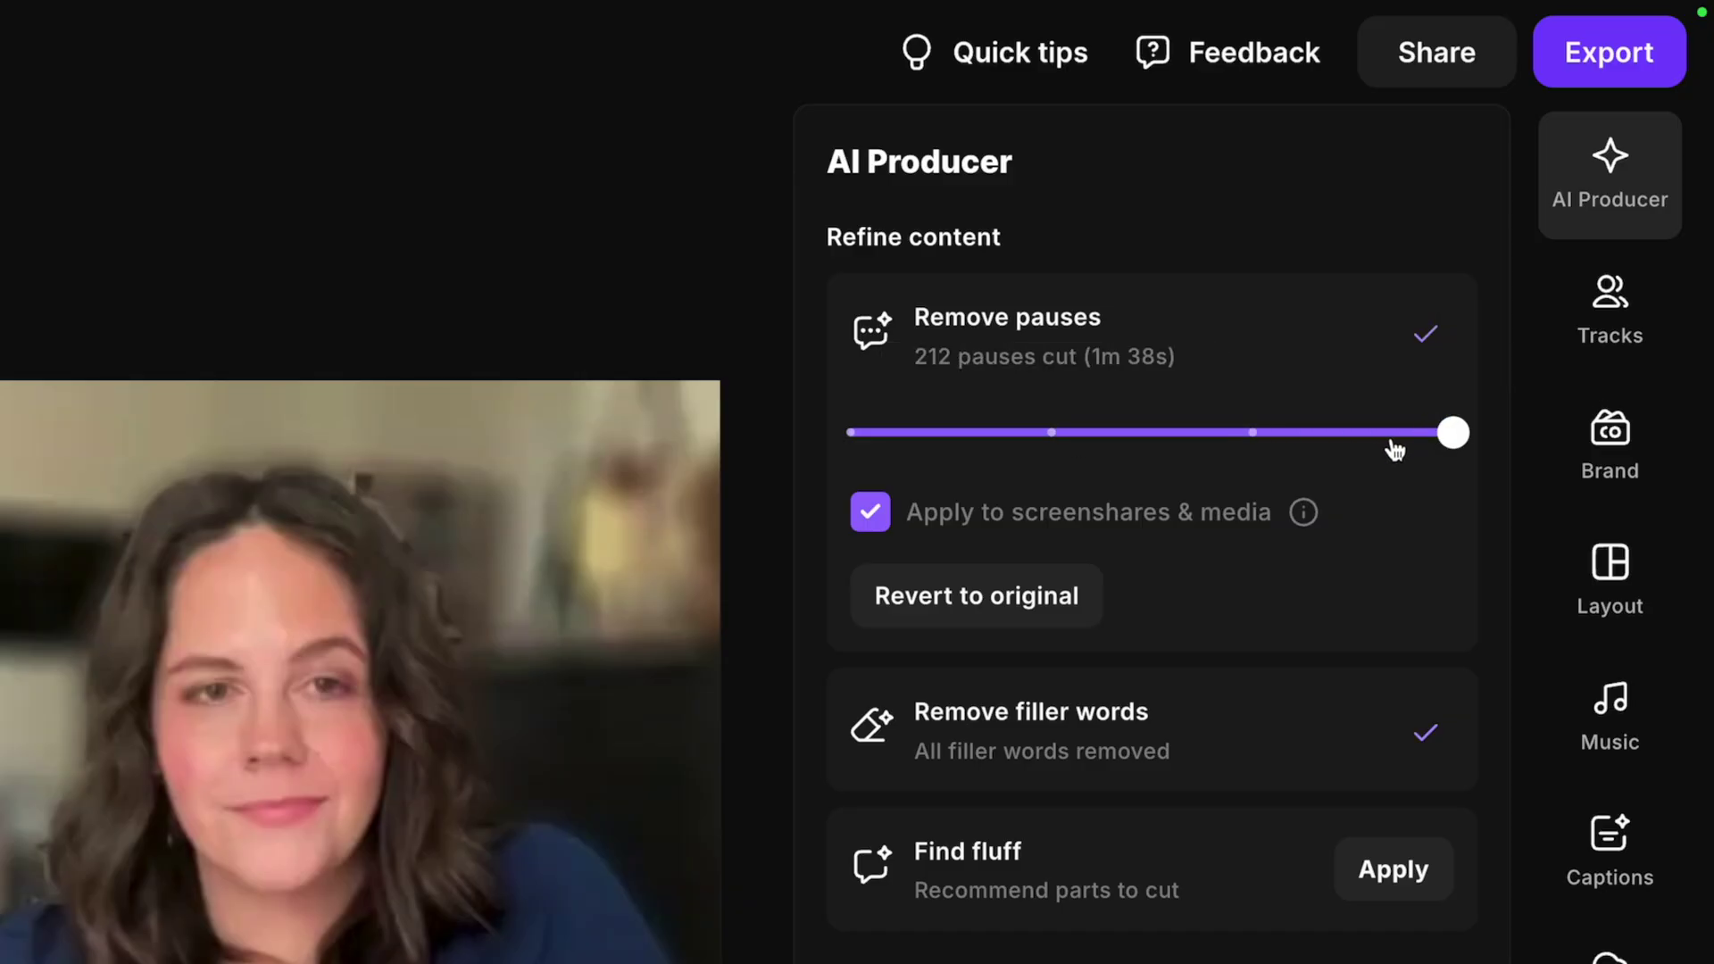
pyautogui.moveTo(1454, 431)
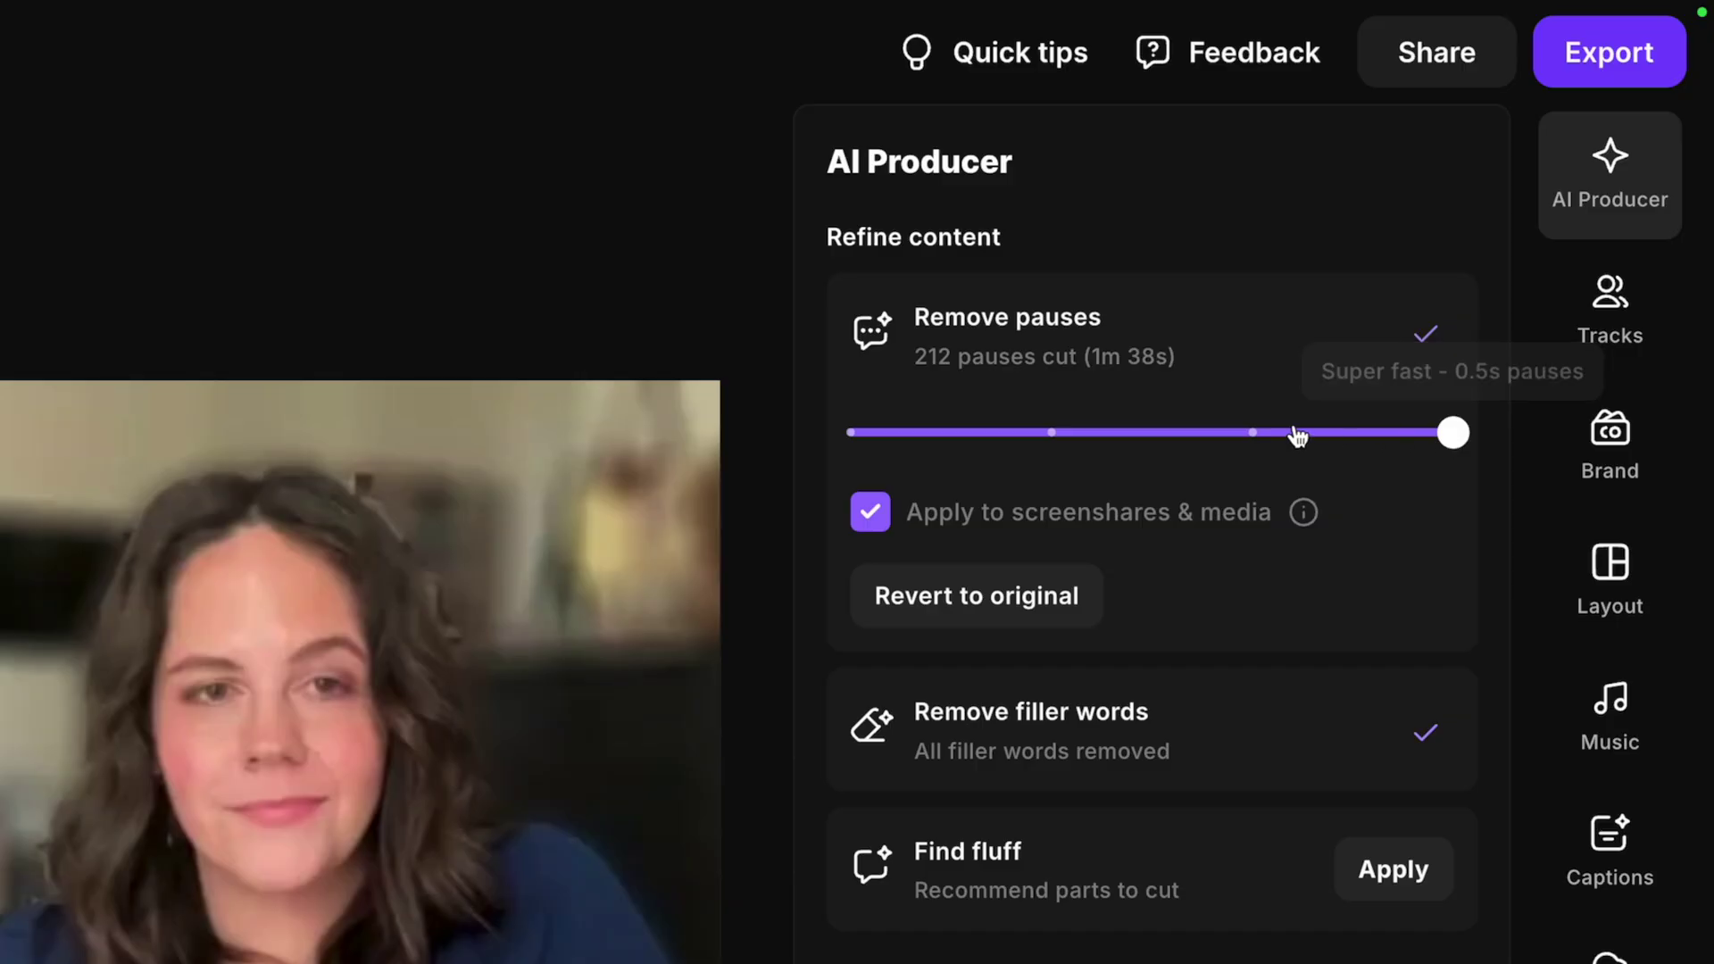
pyautogui.click(1092, 435)
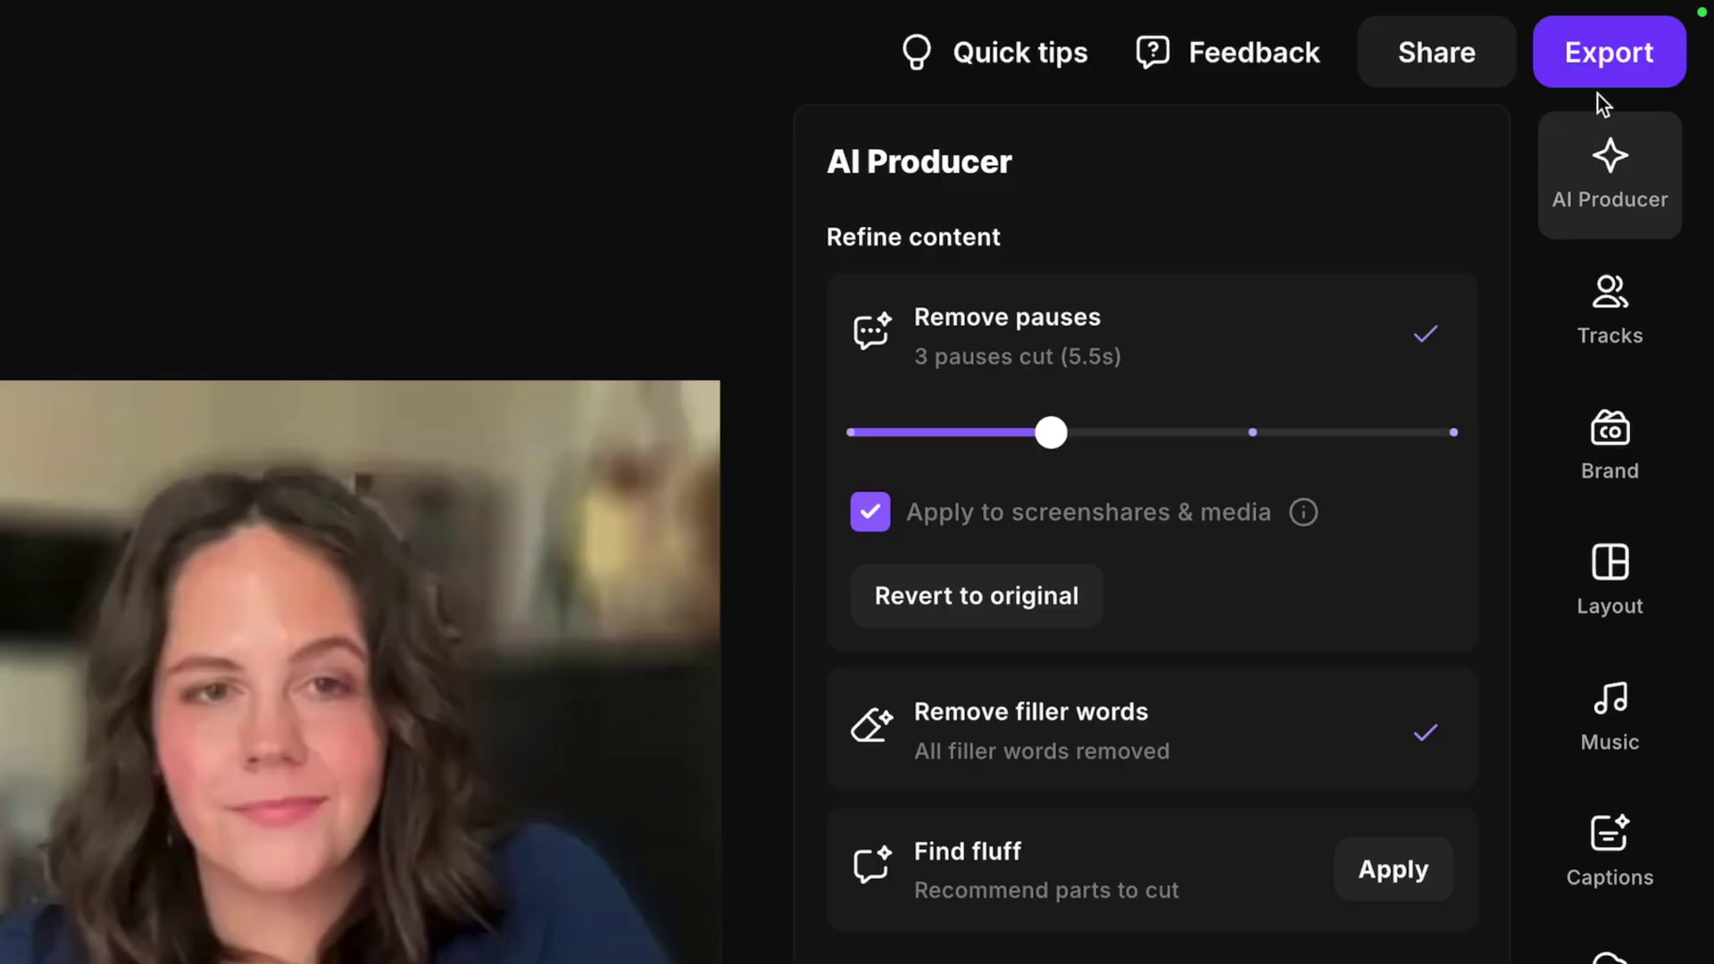
# Step: Set the export video quality to 2160p 4K
pyautogui.click(1554, 66)
pyautogui.click(1523, 391)
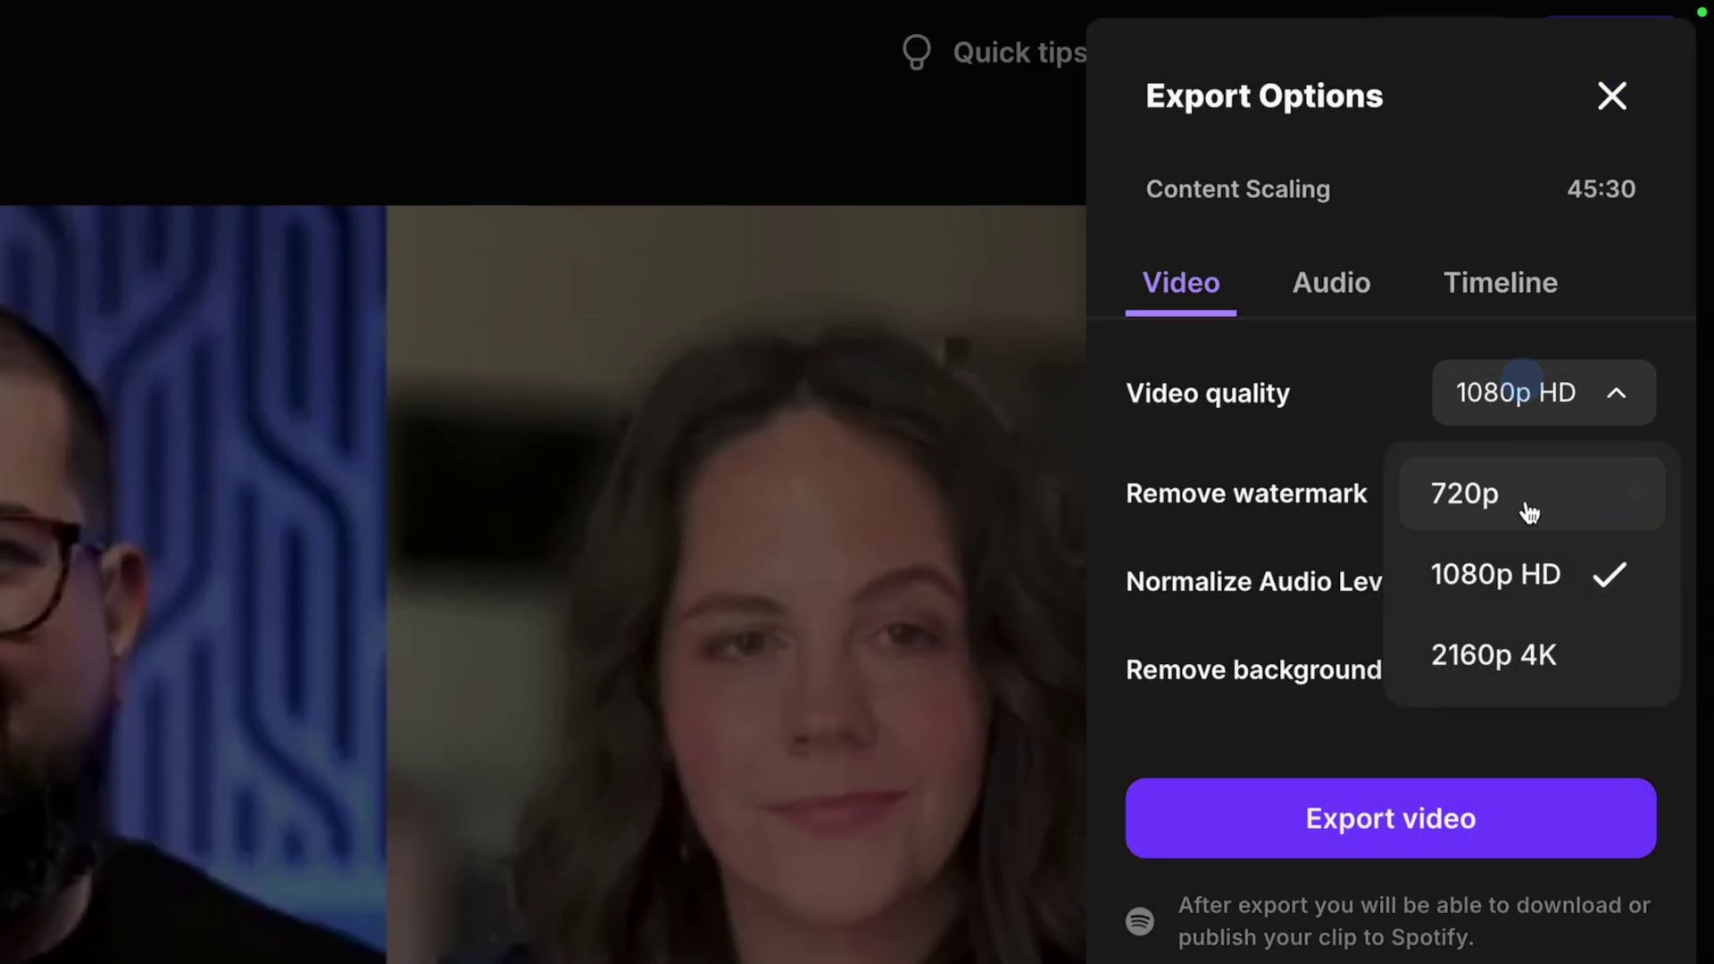
pyautogui.click(1519, 643)
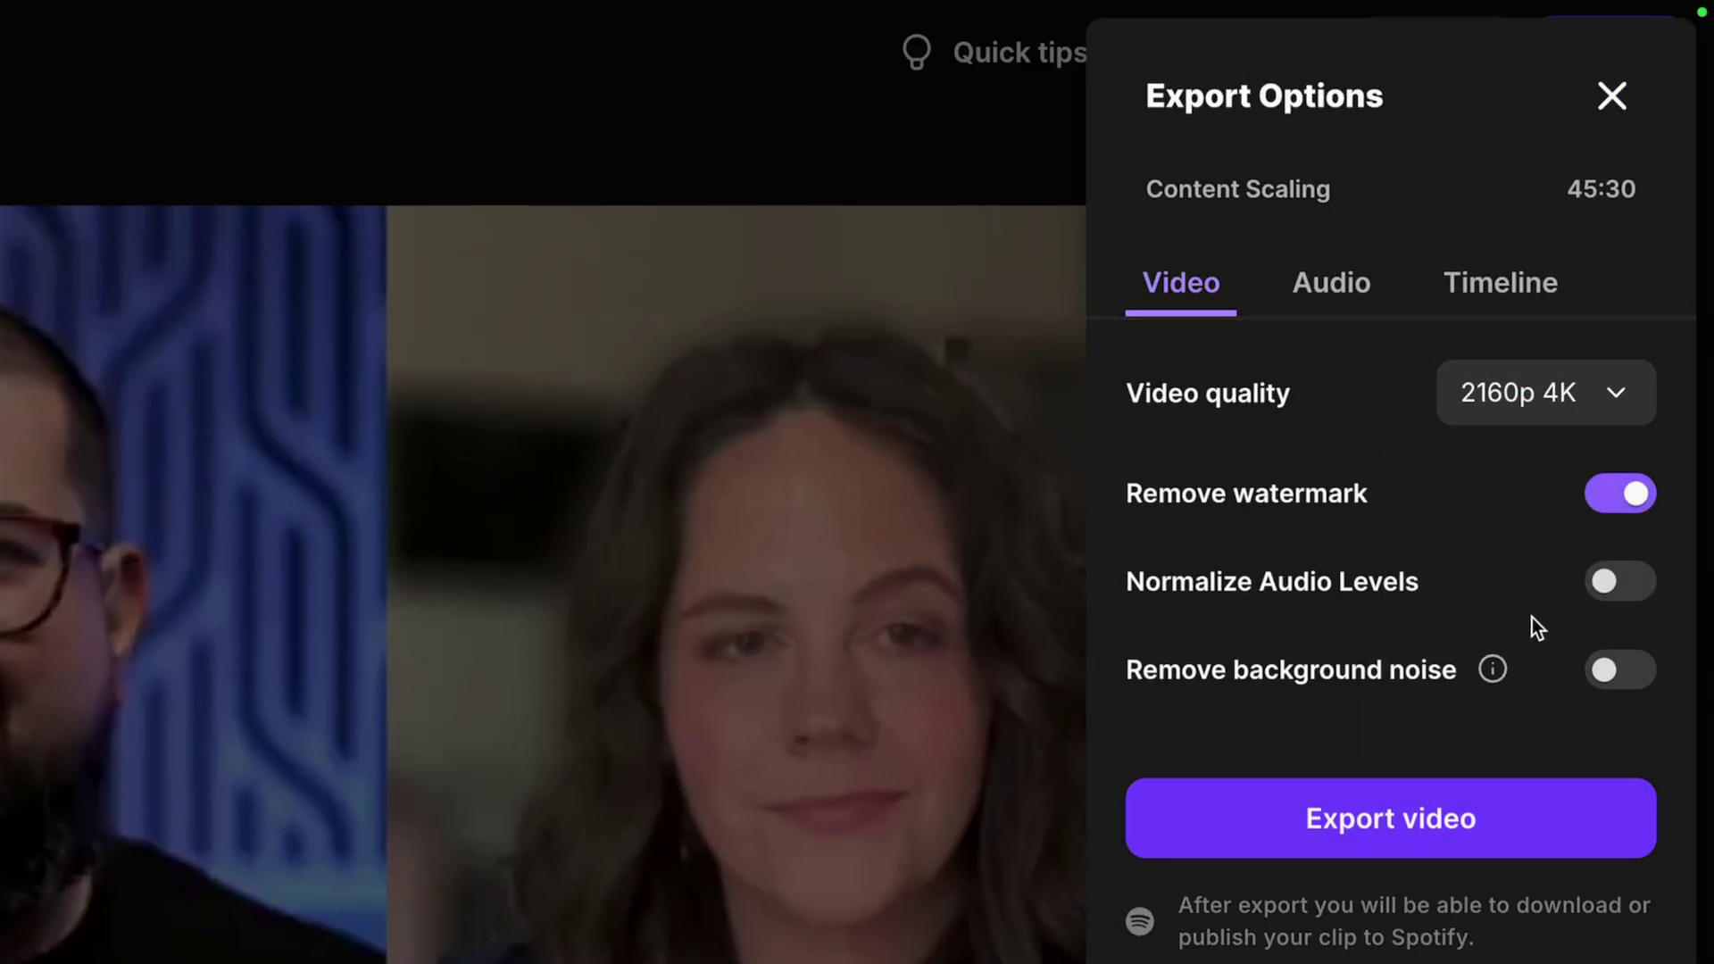
# Step: Run Find fluff in AI Producer to surface off-topic chatter worth cutting
pyautogui.click(1614, 96)
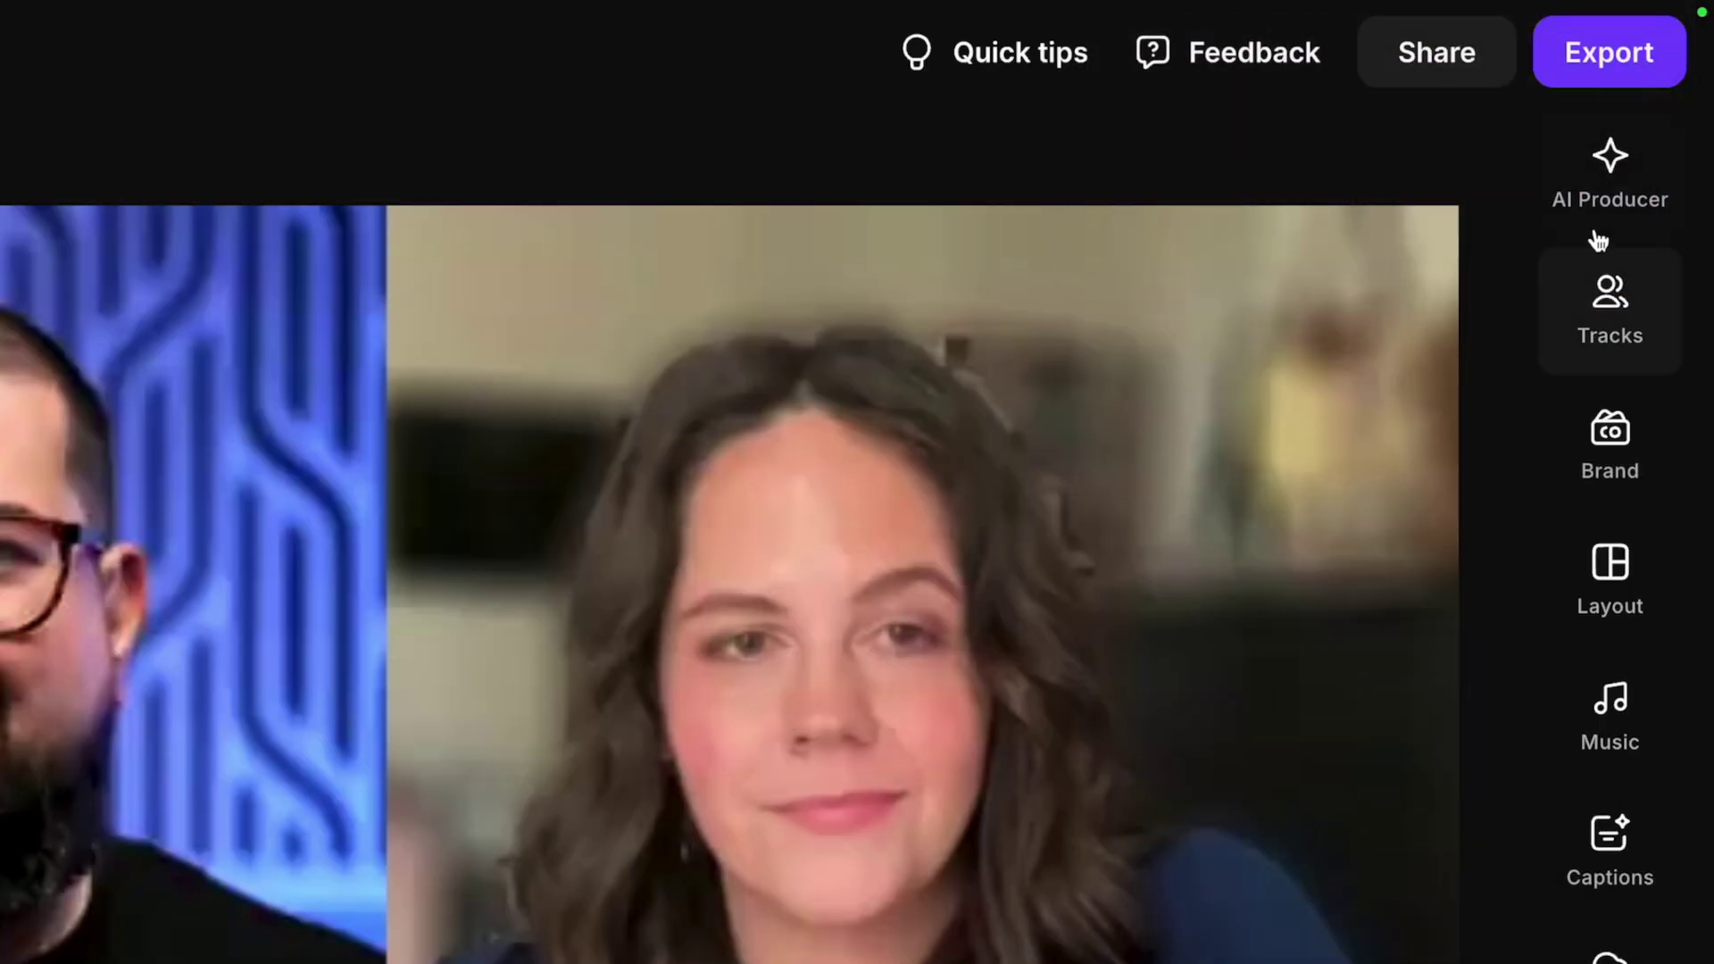
pyautogui.click(1609, 168)
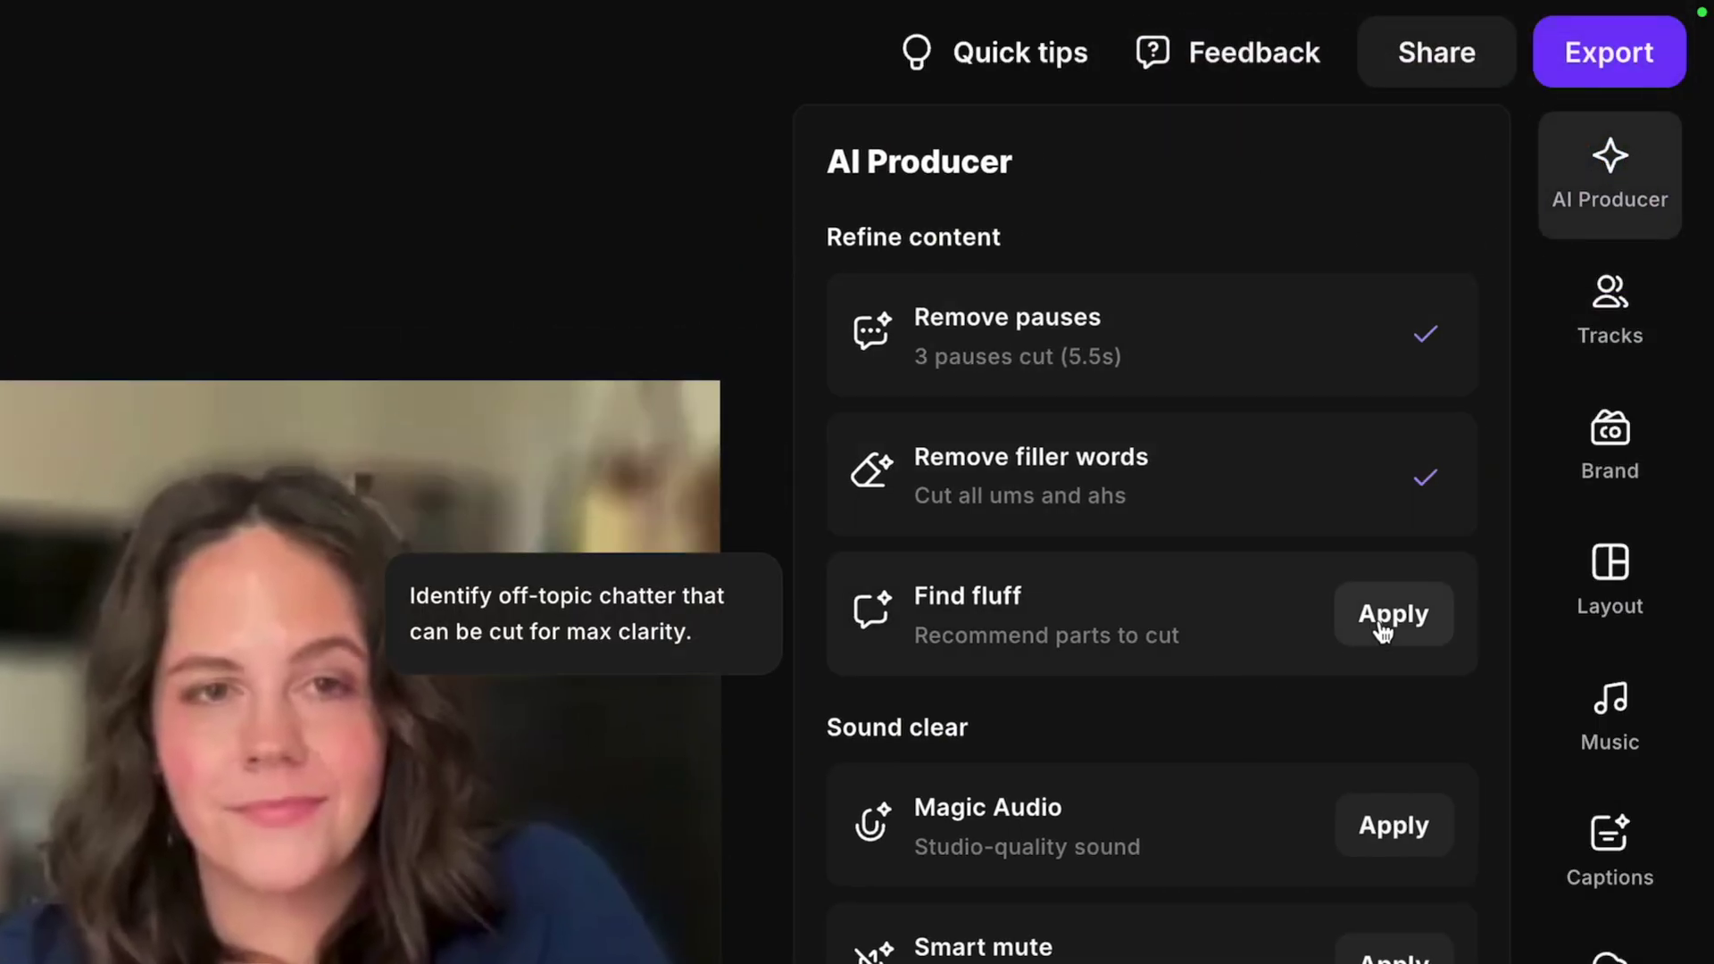
pyautogui.click(1383, 620)
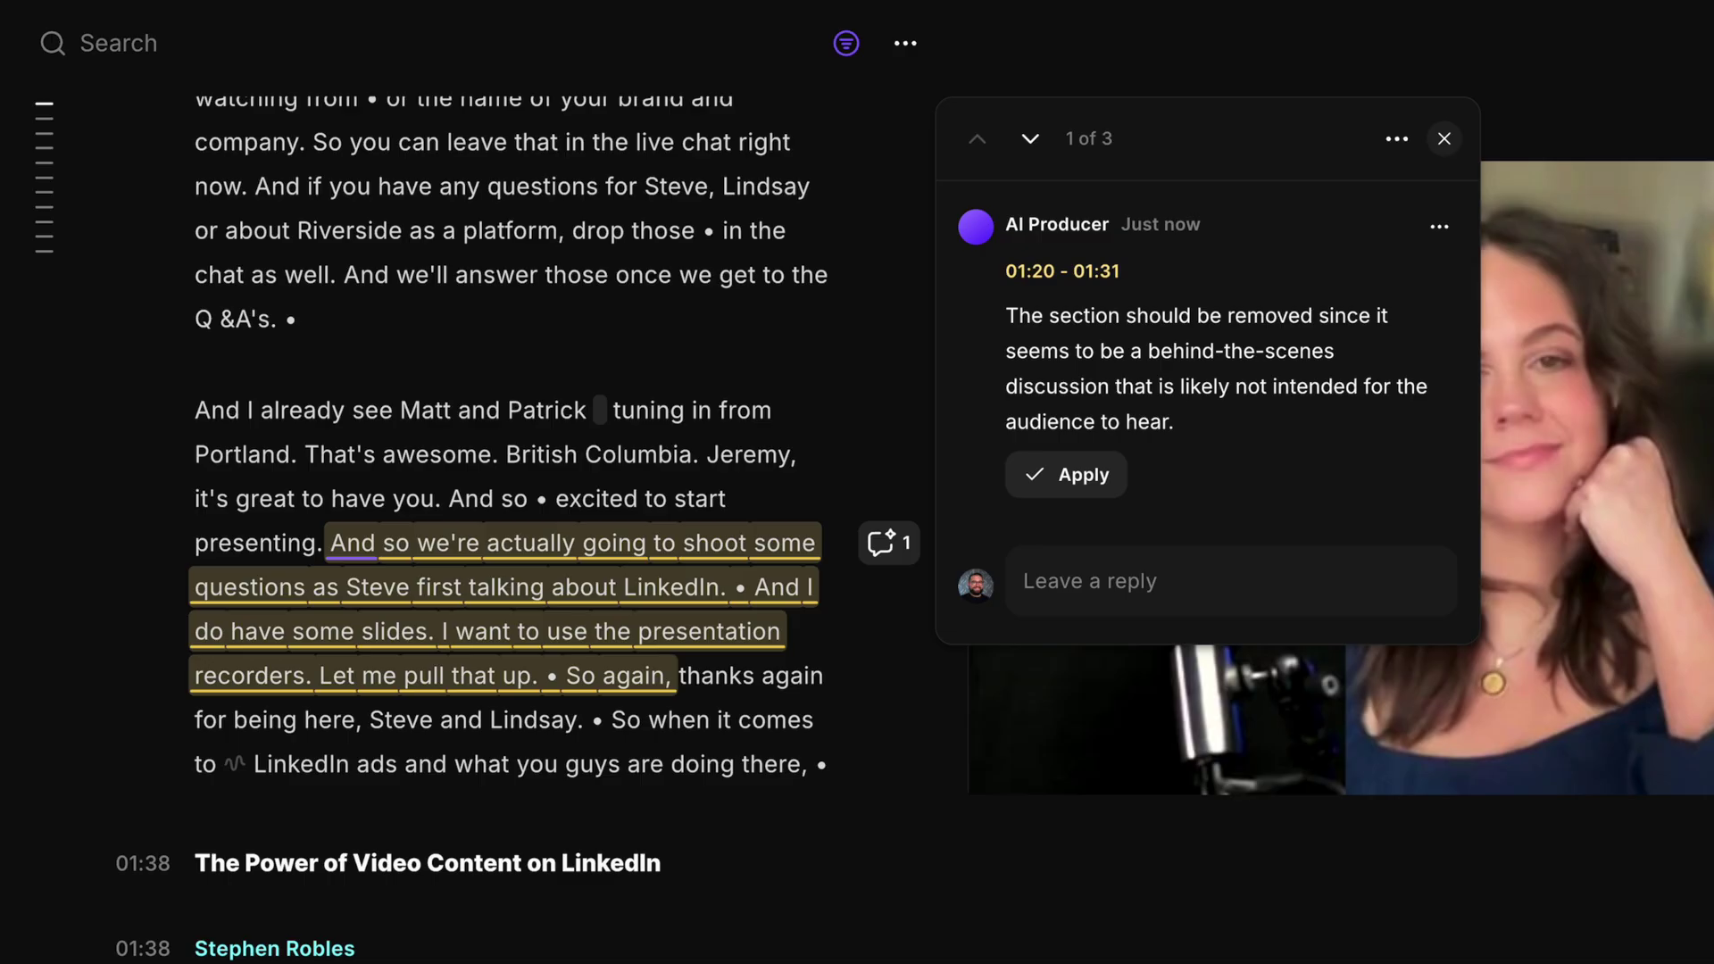
# Step: Review the suggestions and cut the 'any last words' passage near 42:57
pyautogui.moveTo(1183, 414); pyautogui.dragTo(1027, 311)
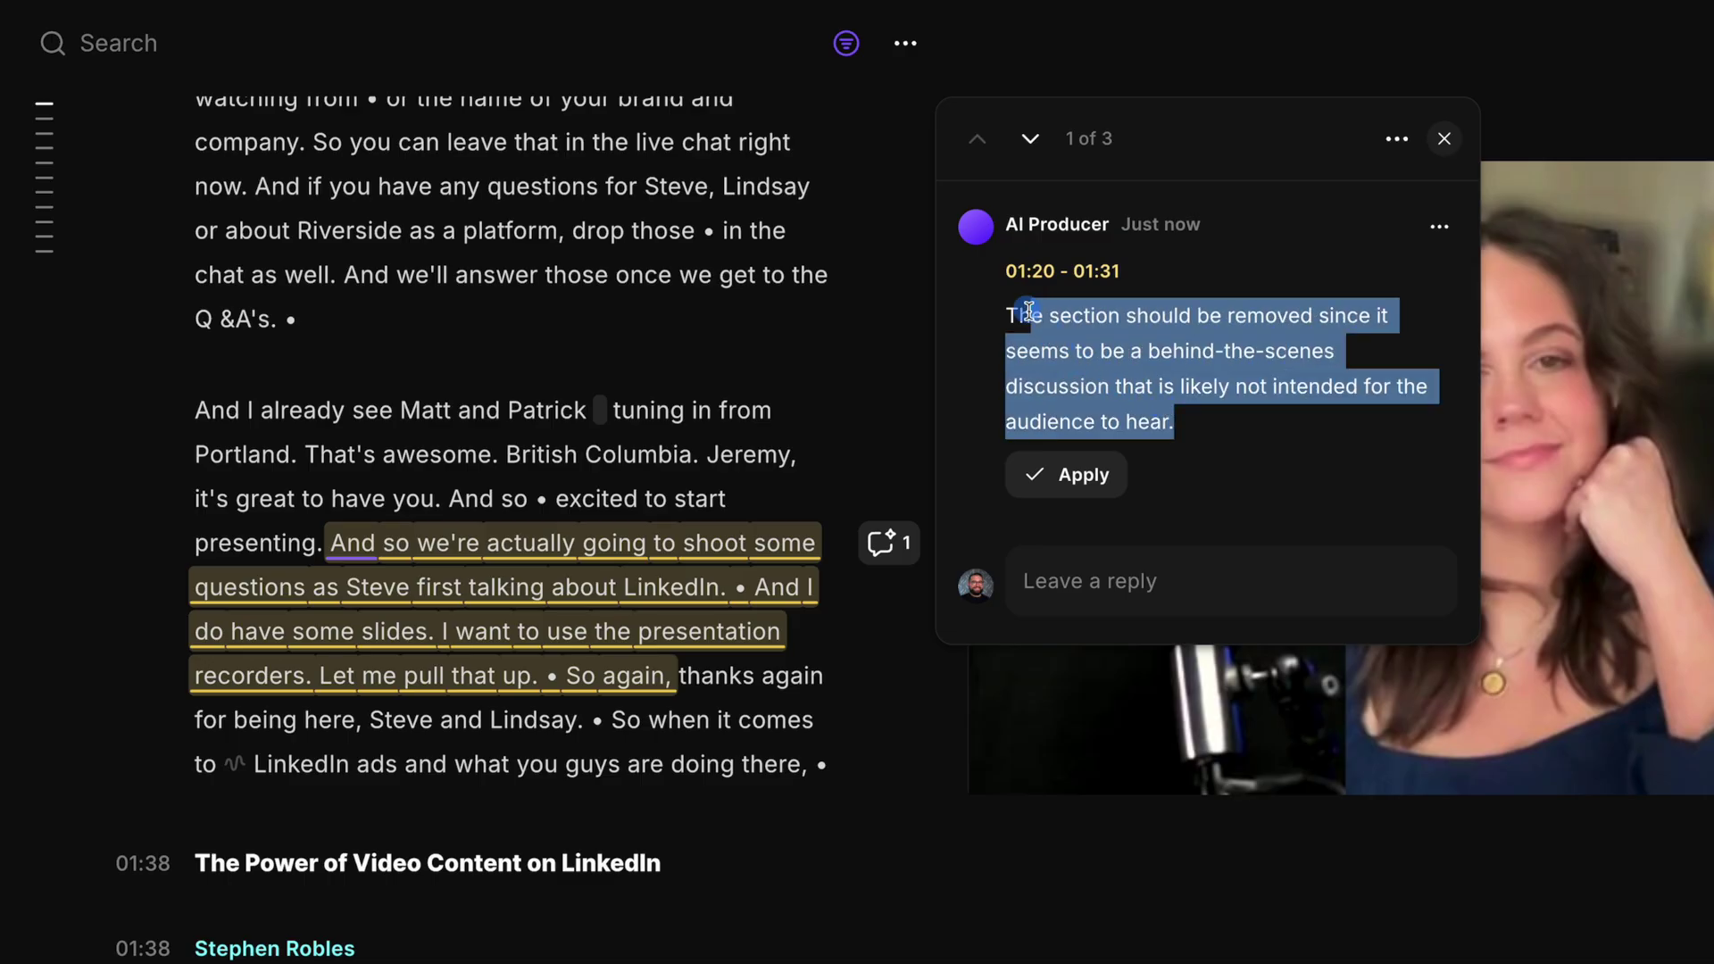
pyautogui.click(1106, 351)
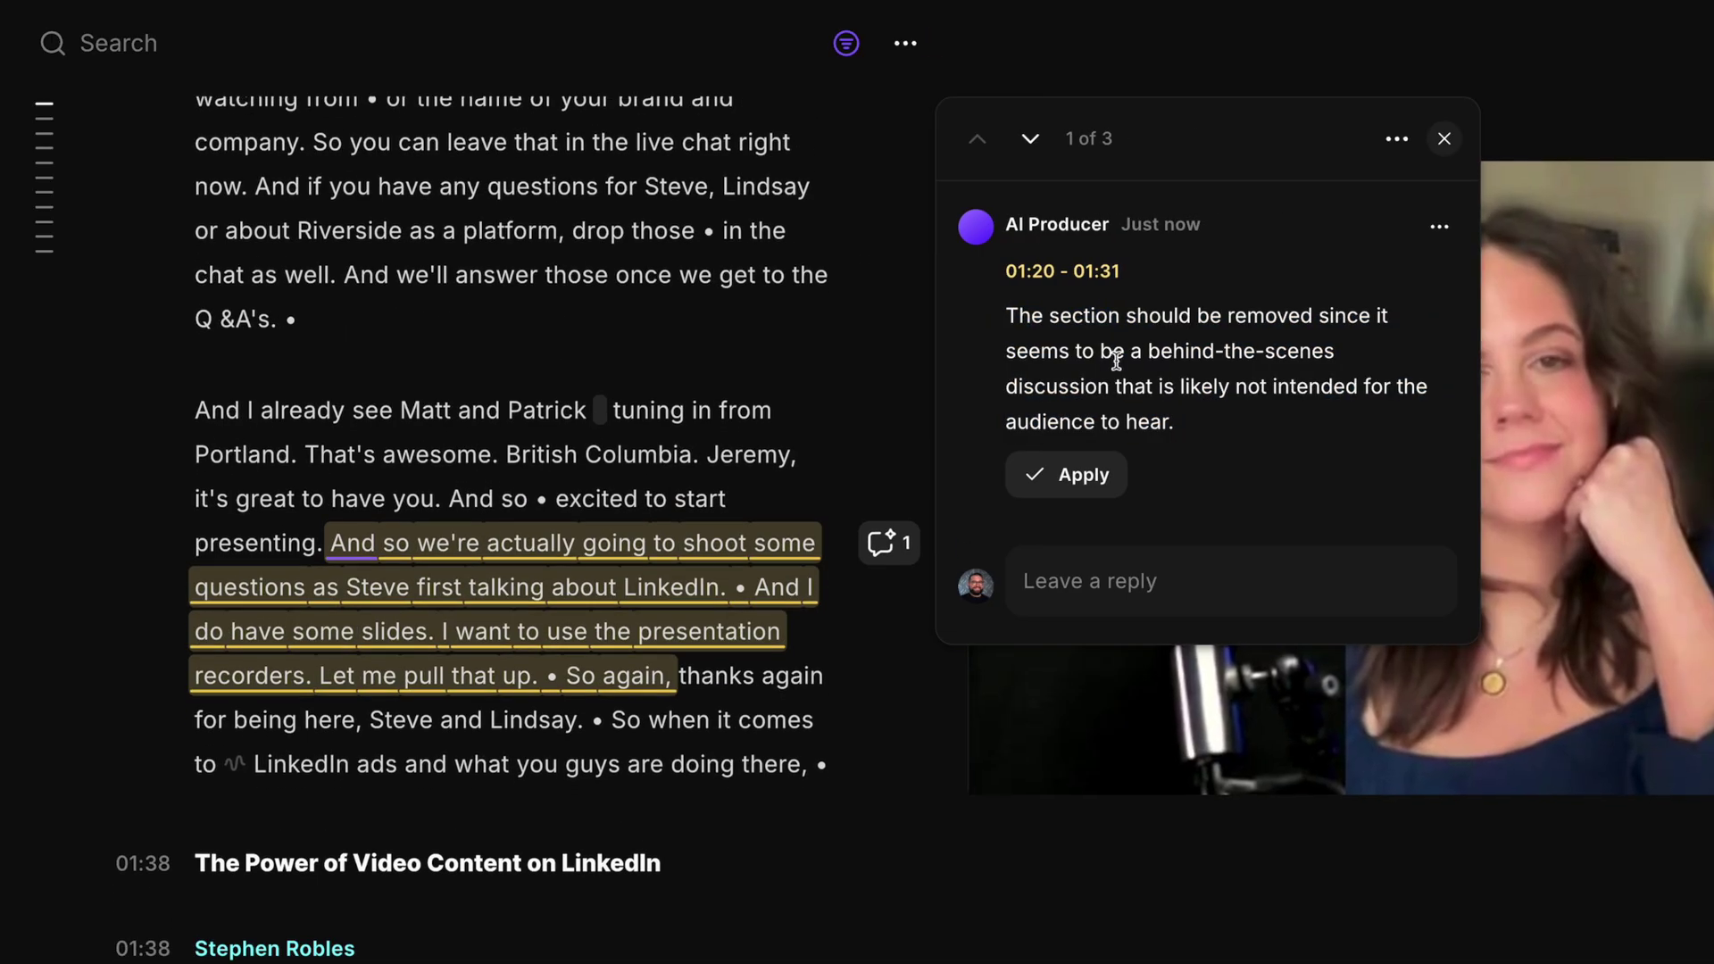
pyautogui.click(1030, 140)
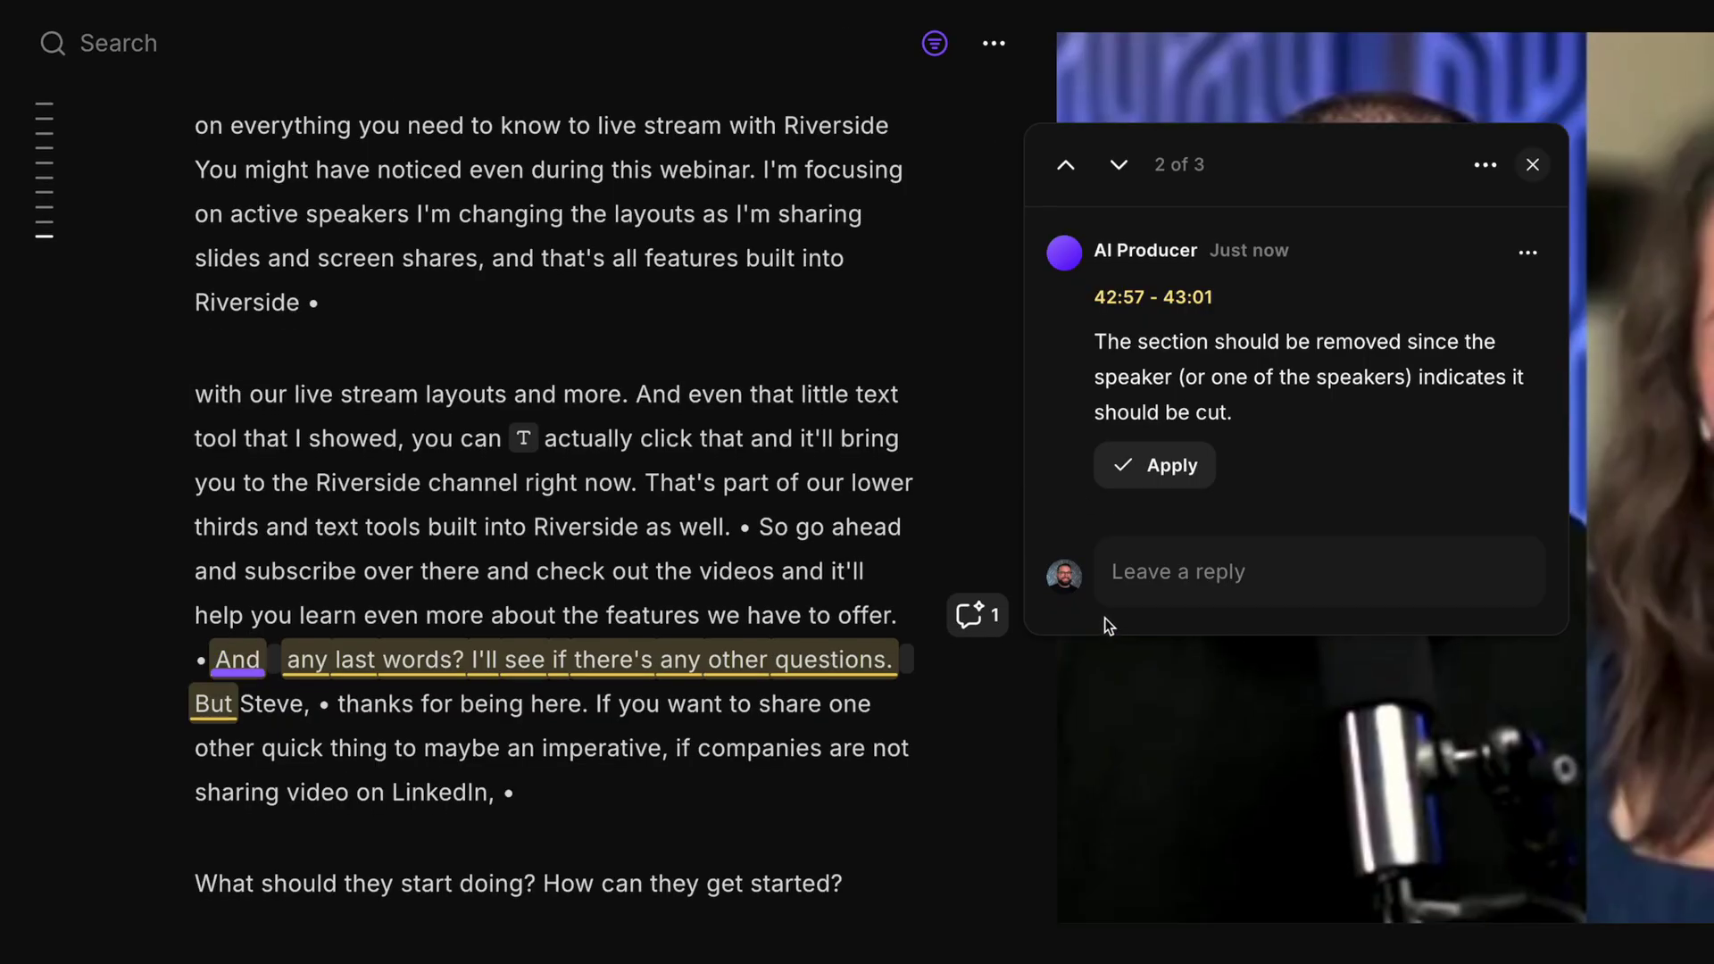
pyautogui.click(1129, 446)
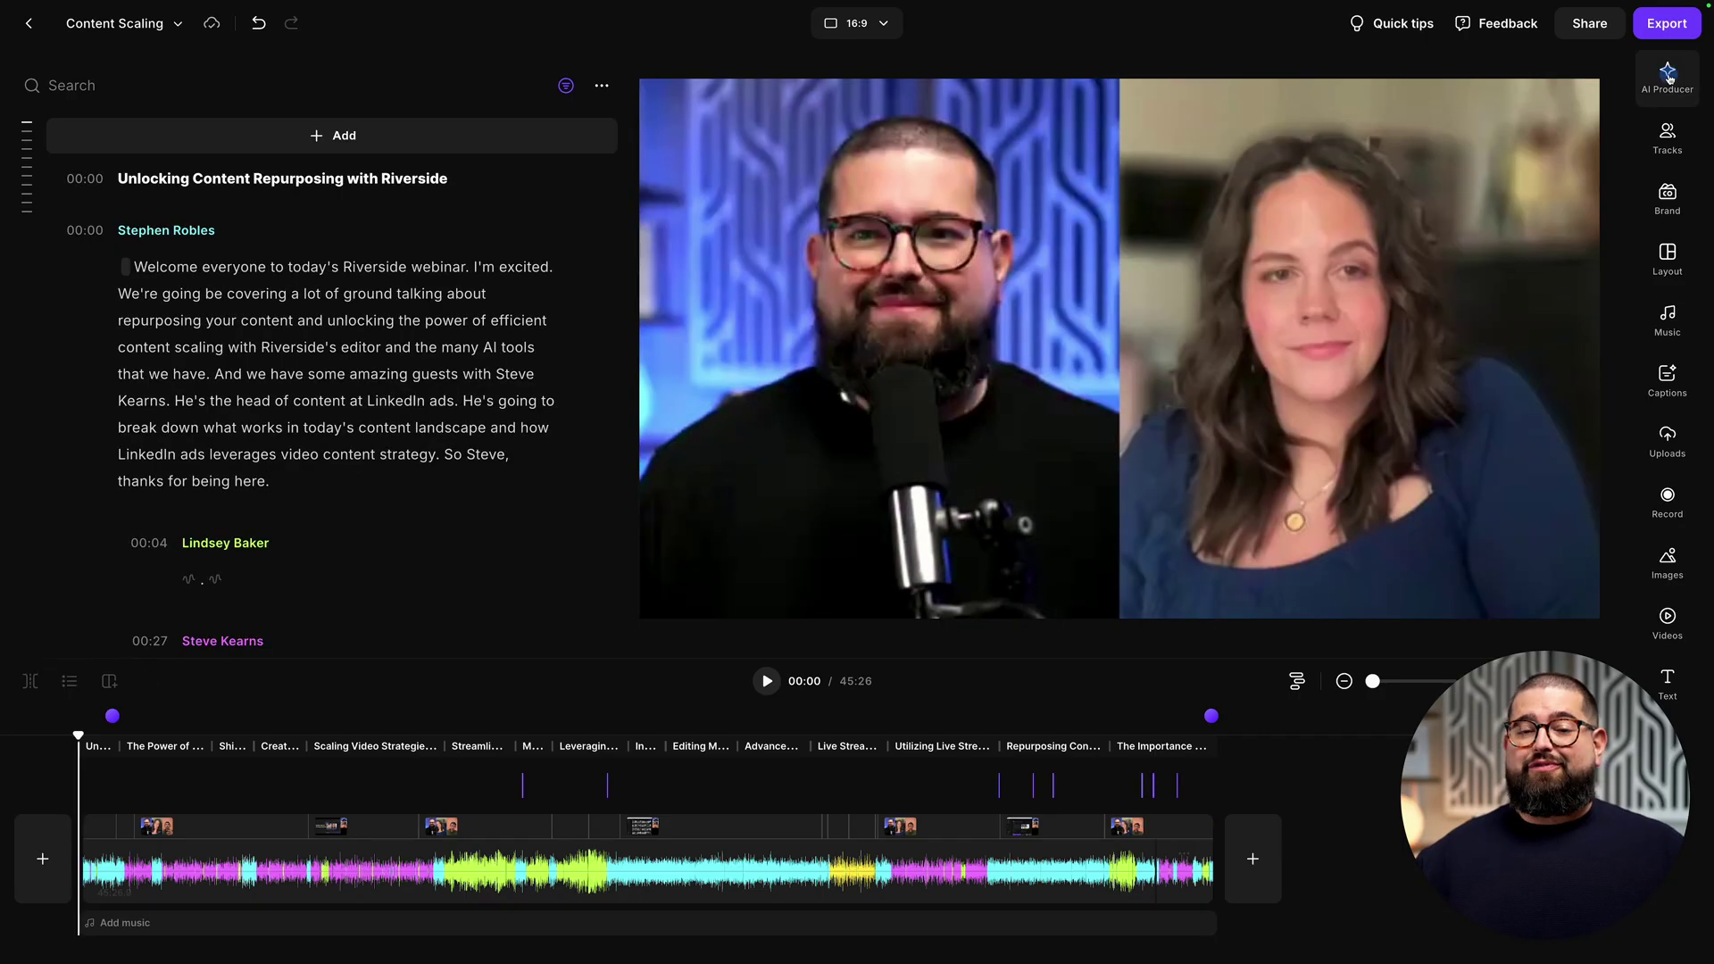
# Step: Apply Magic Audio with Stephen's intensity at 50% and Lindsey's at 70%
pyautogui.click(1665, 79)
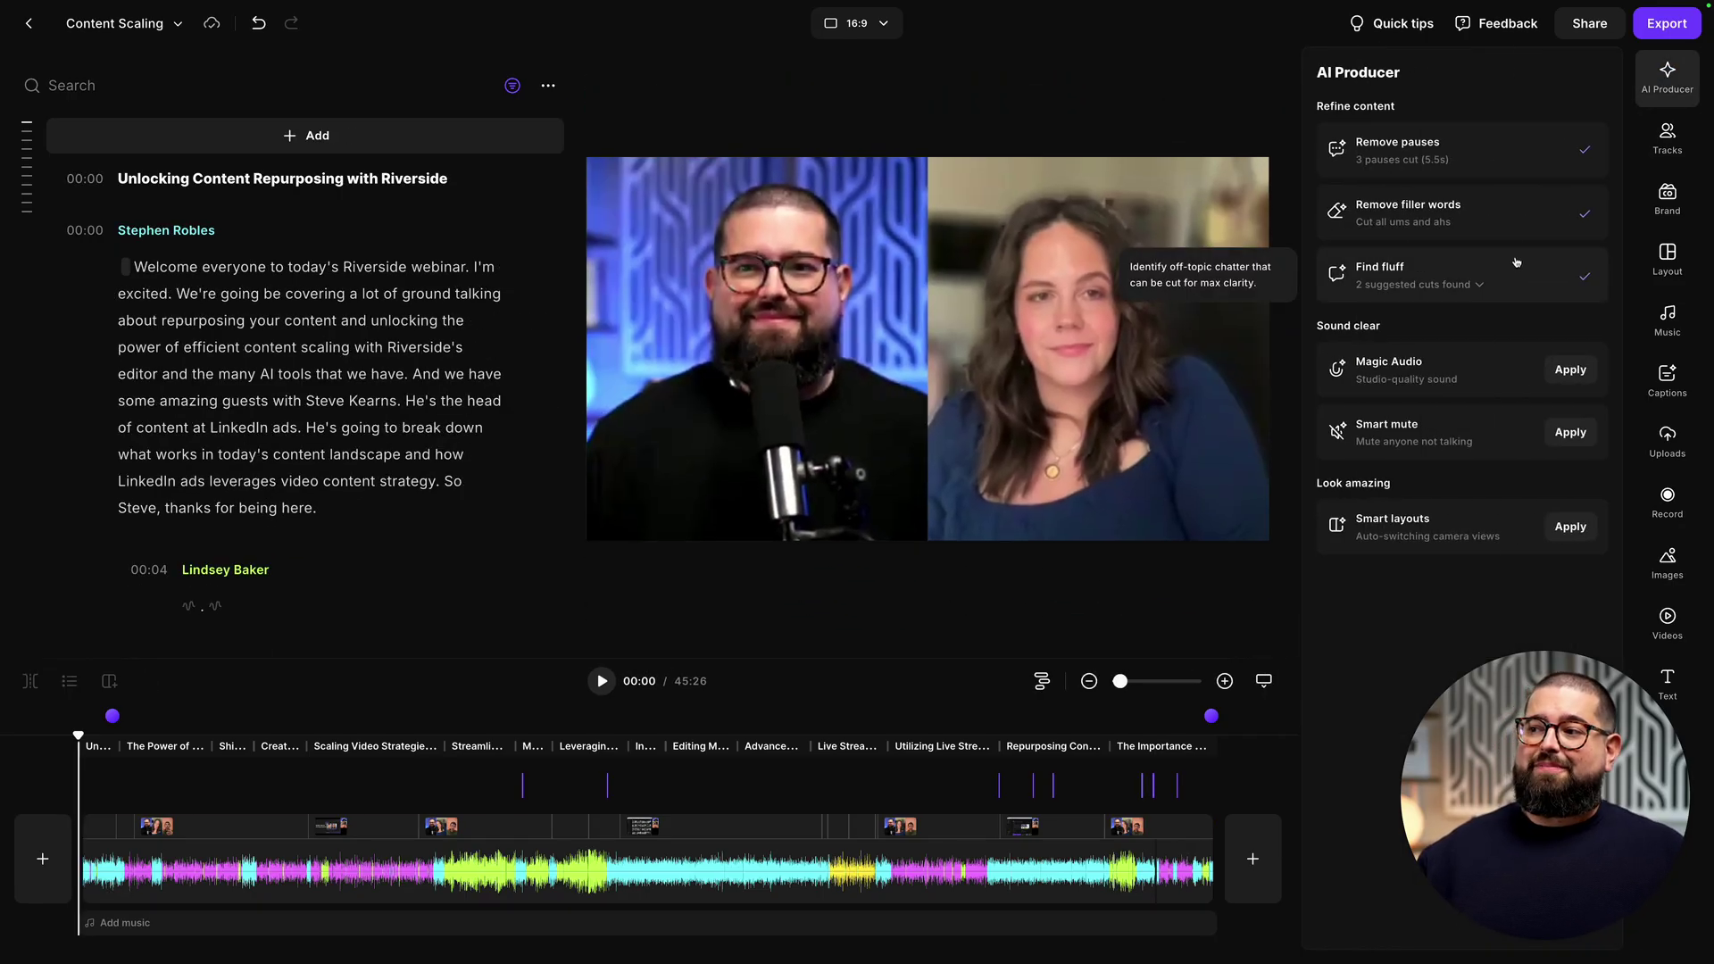
pyautogui.click(1569, 371)
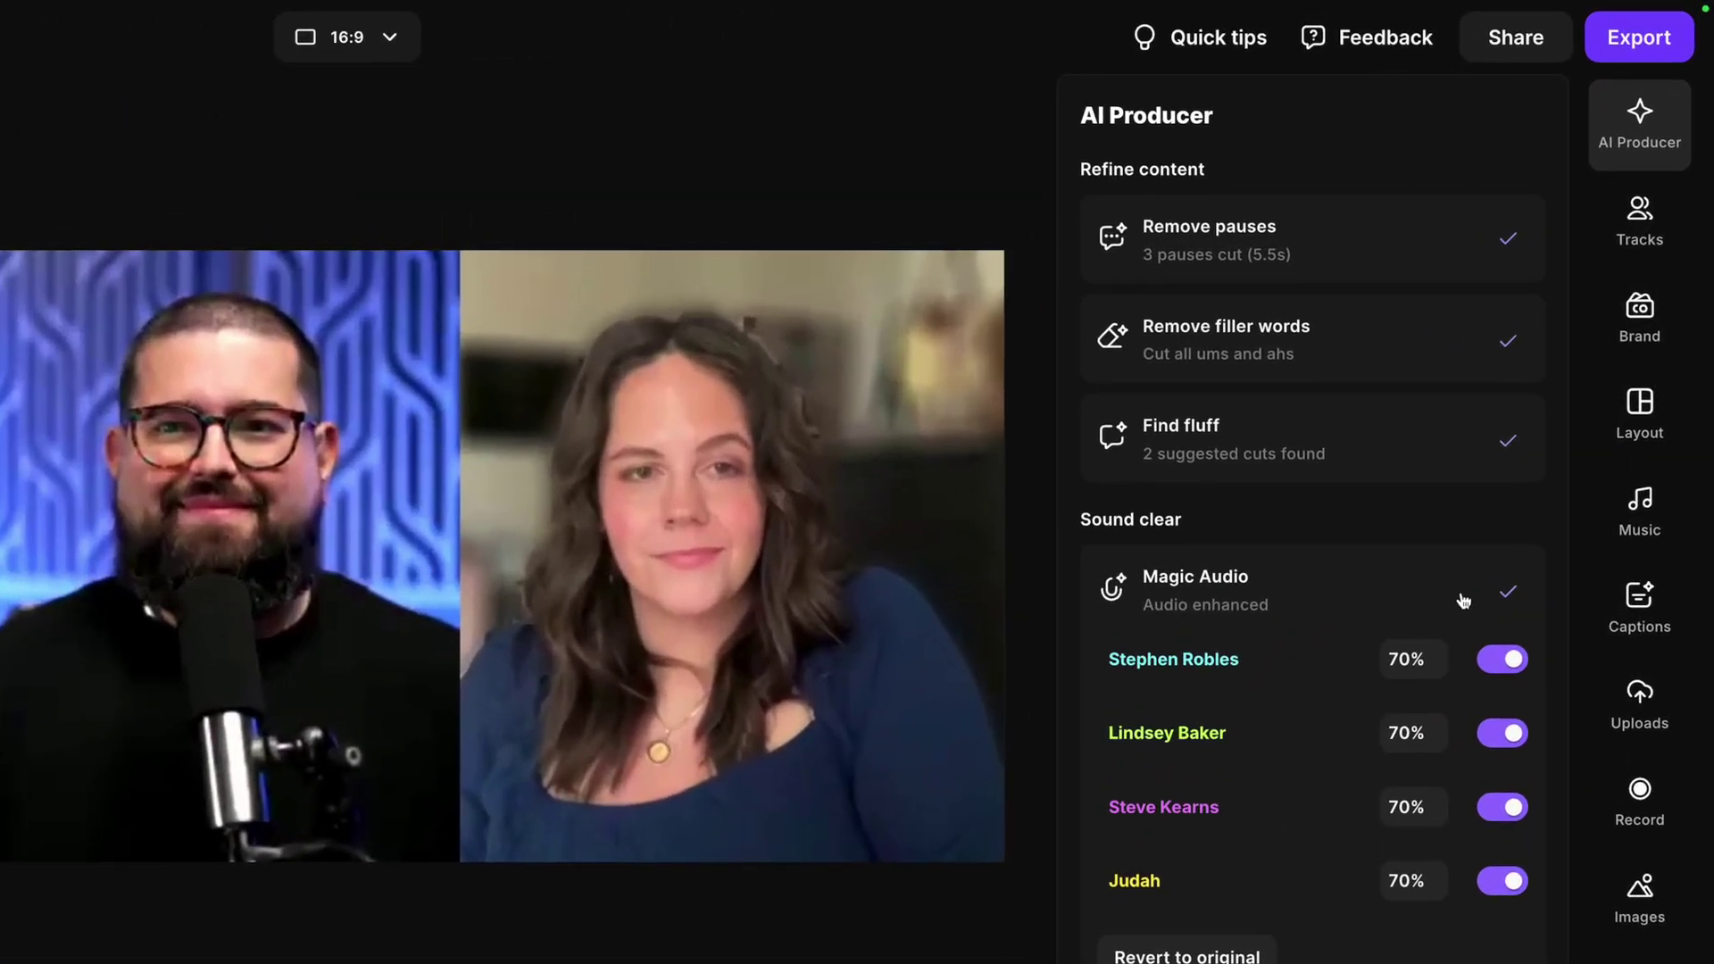
pyautogui.click(1398, 657)
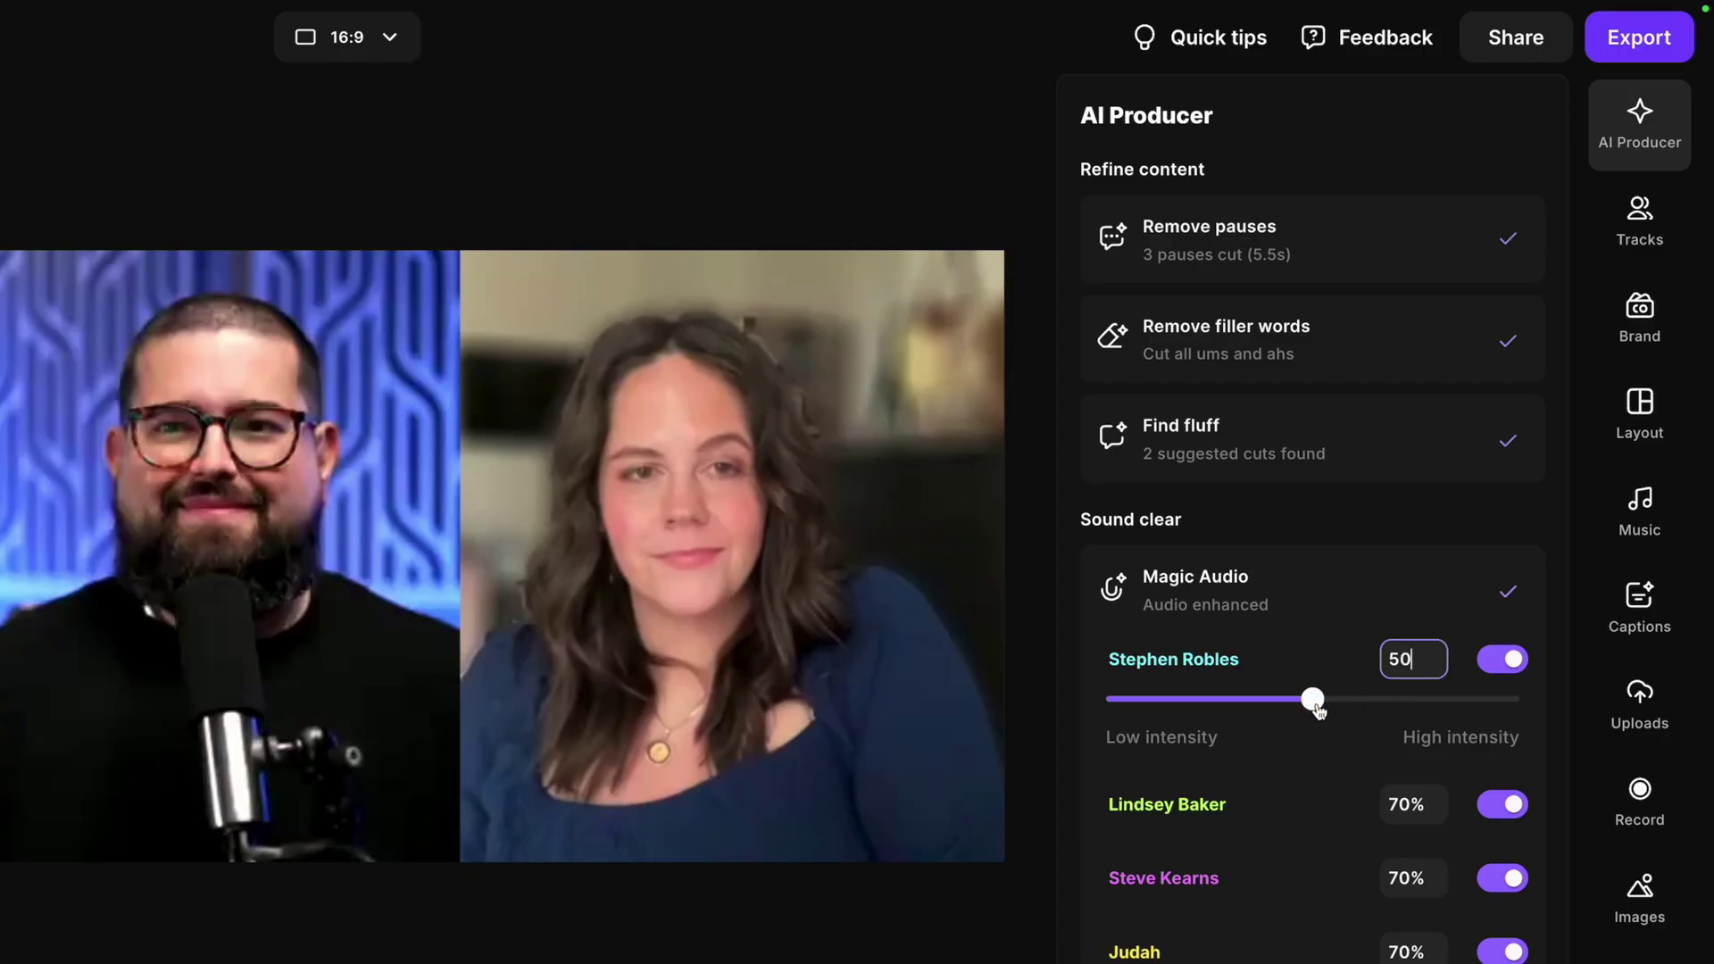
pyautogui.click(1399, 807)
pyautogui.moveTo(1468, 775); pyautogui.dragTo(1514, 490)
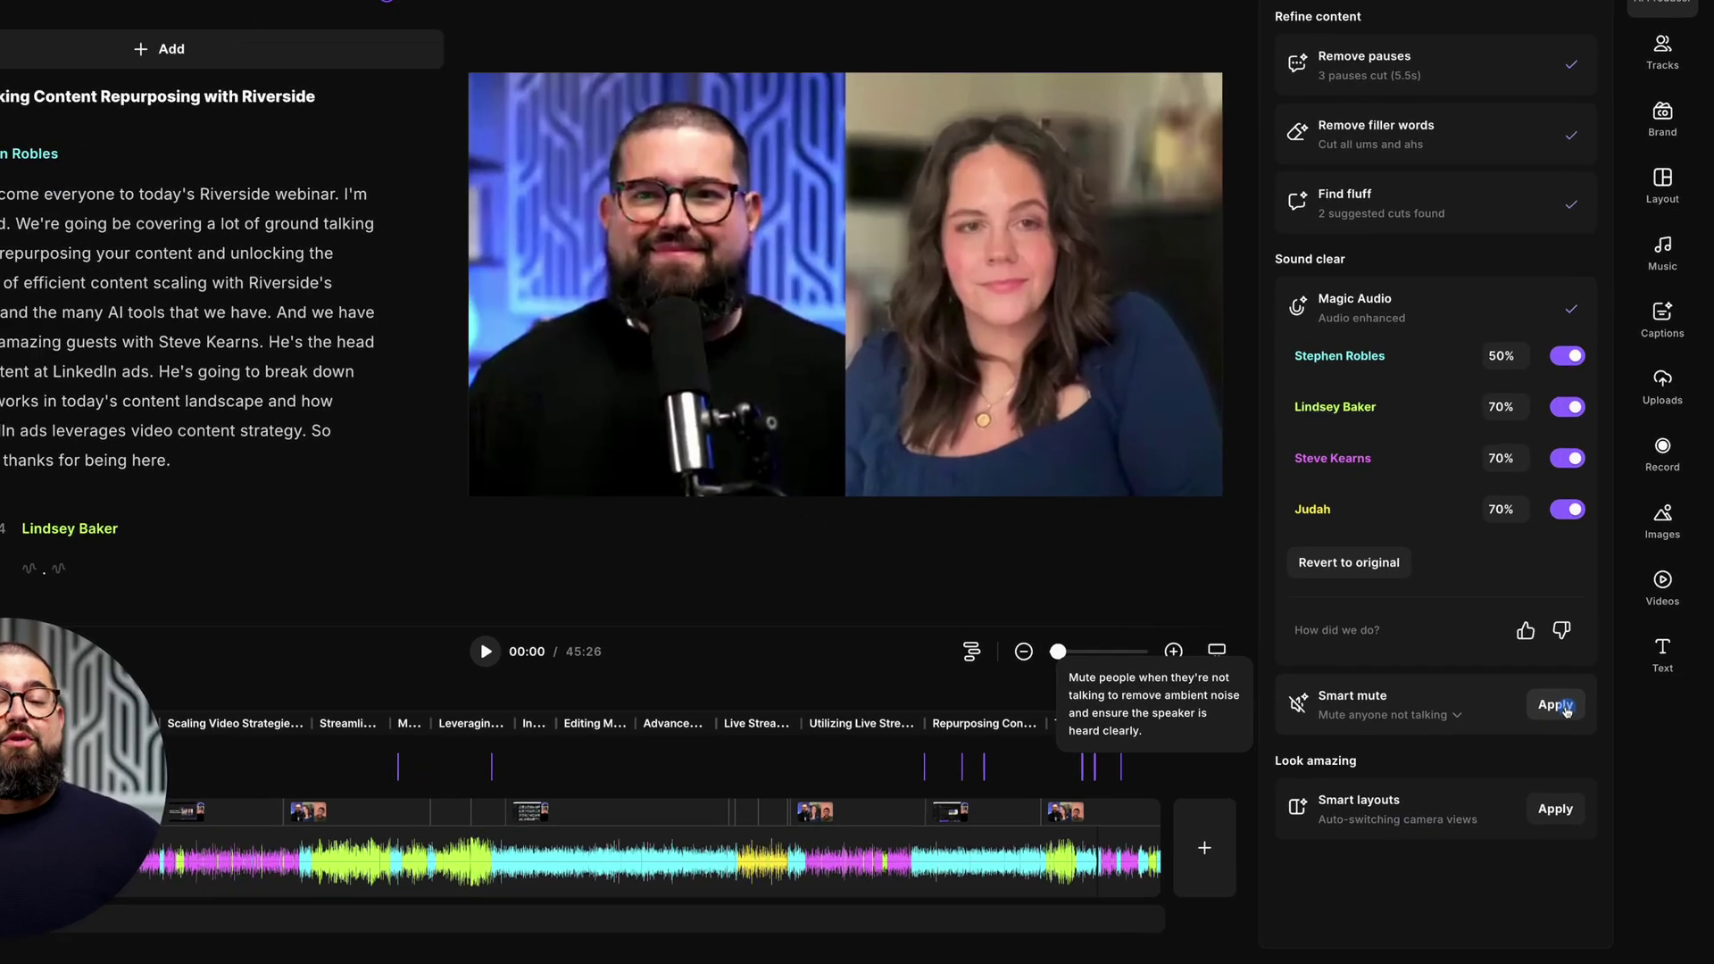
# Step: Apply Smart mute for non-speakers and Smart layouts that follow the active speaker
pyautogui.click(1558, 705)
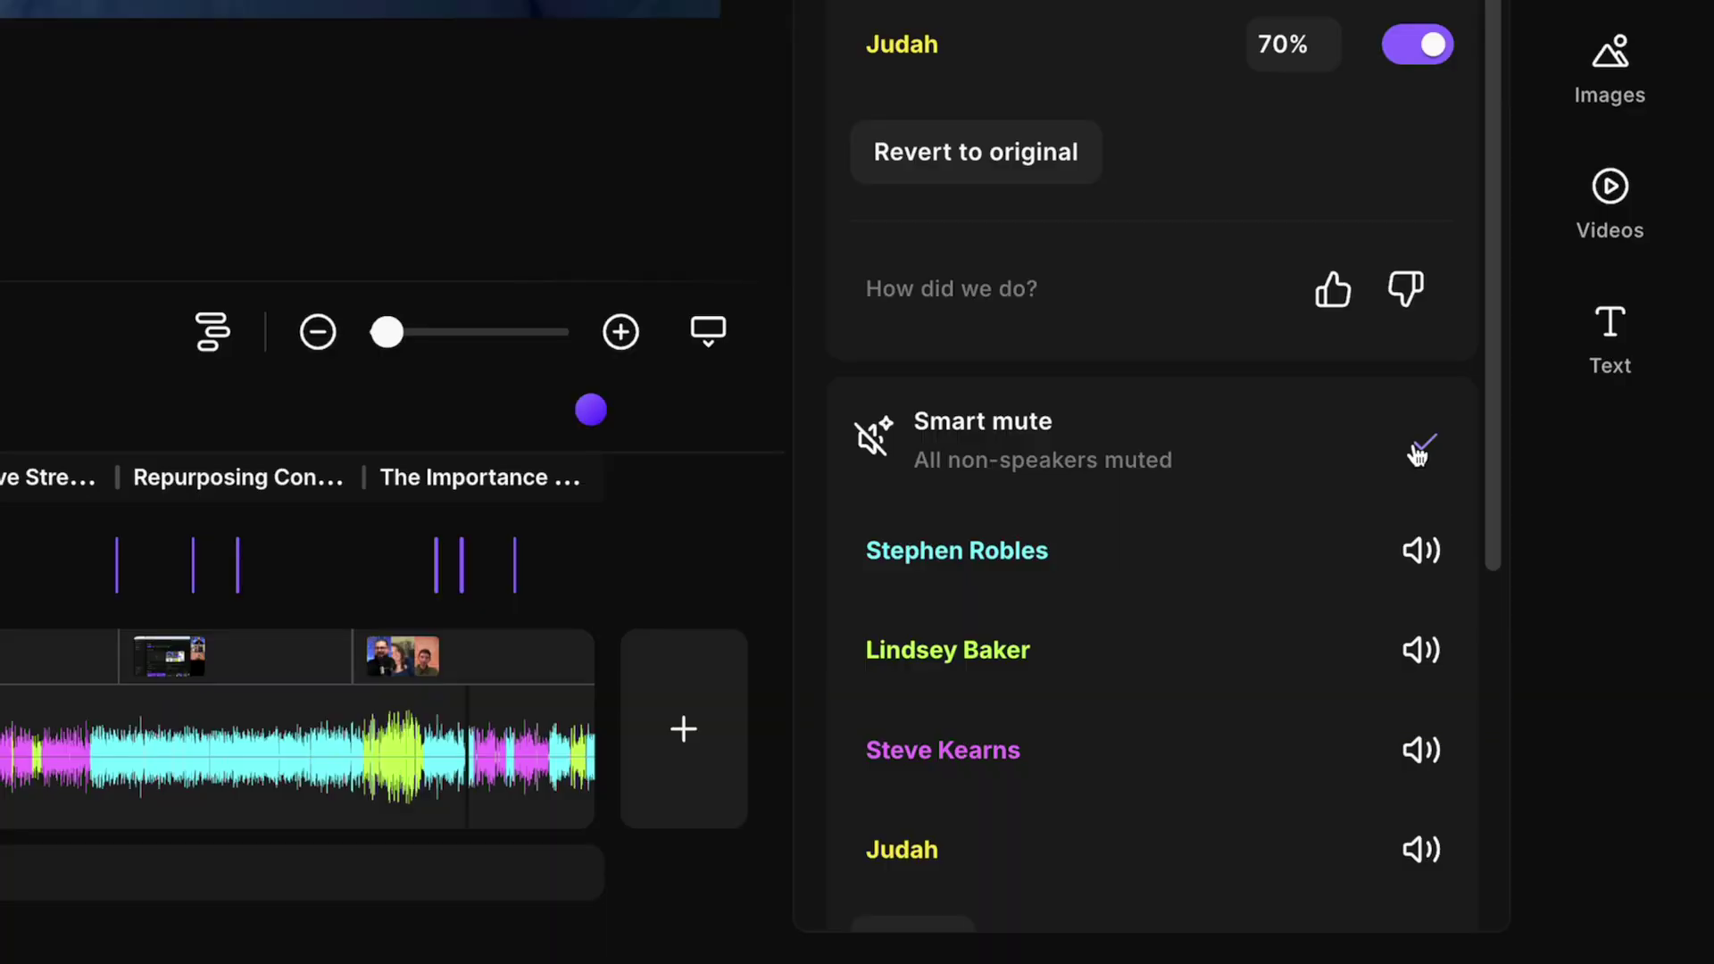
pyautogui.scroll(-5, 1135, 858)
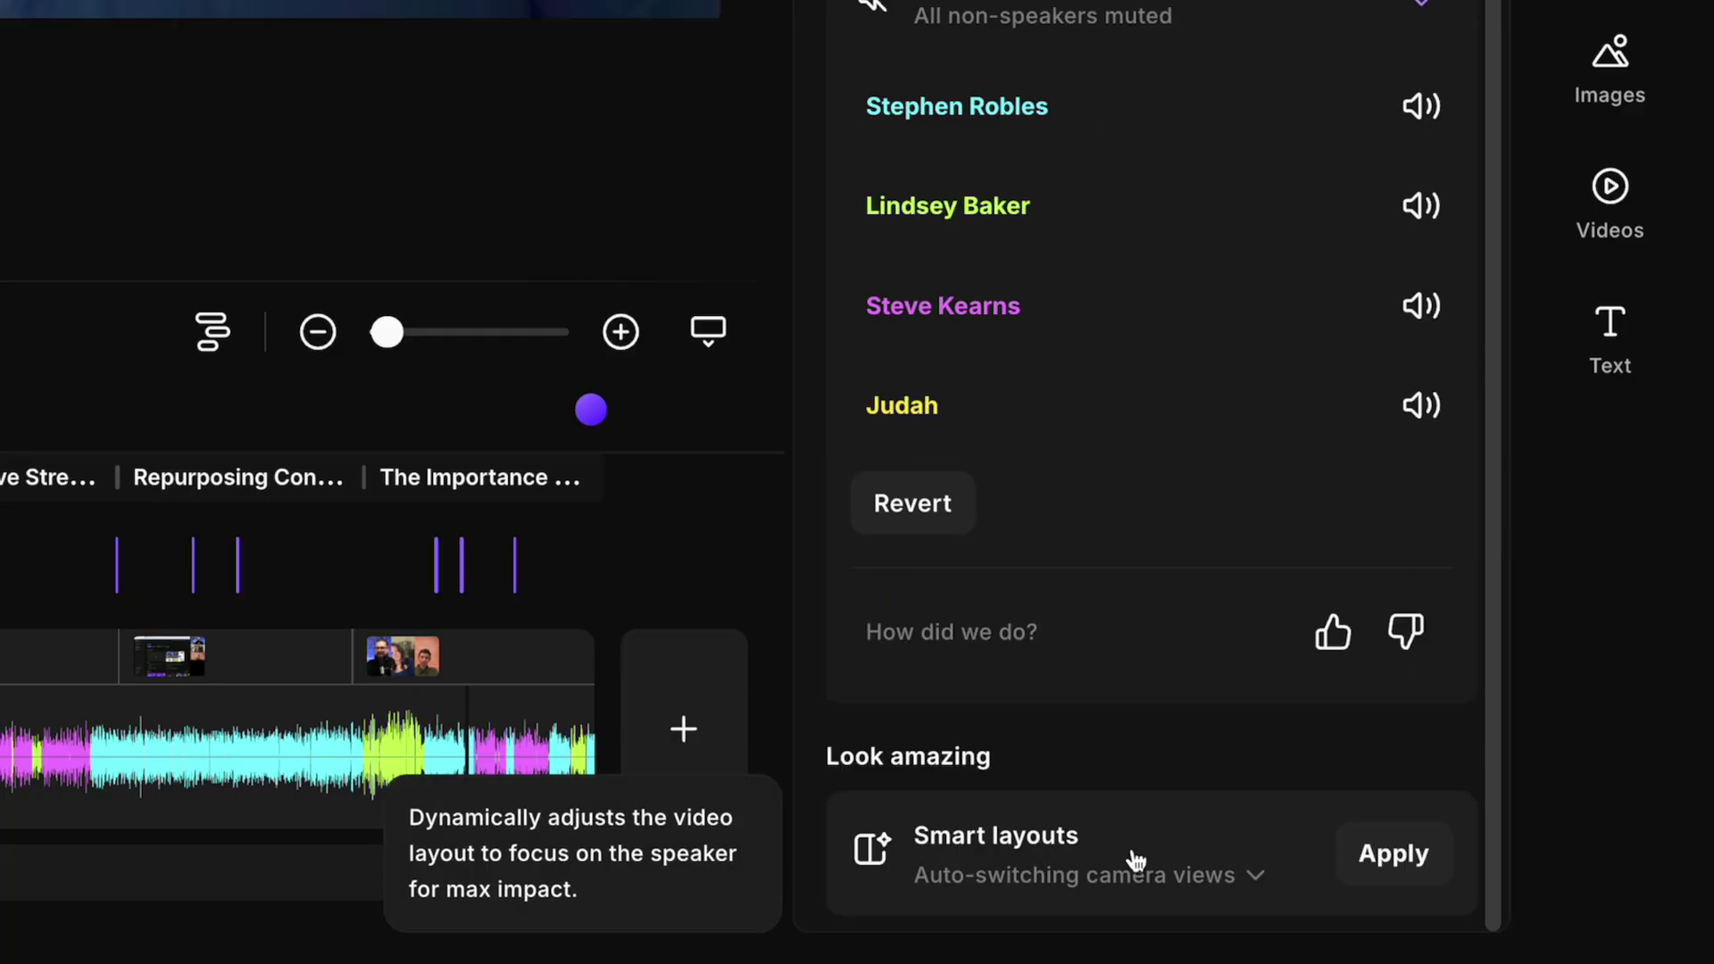
pyautogui.click(1368, 859)
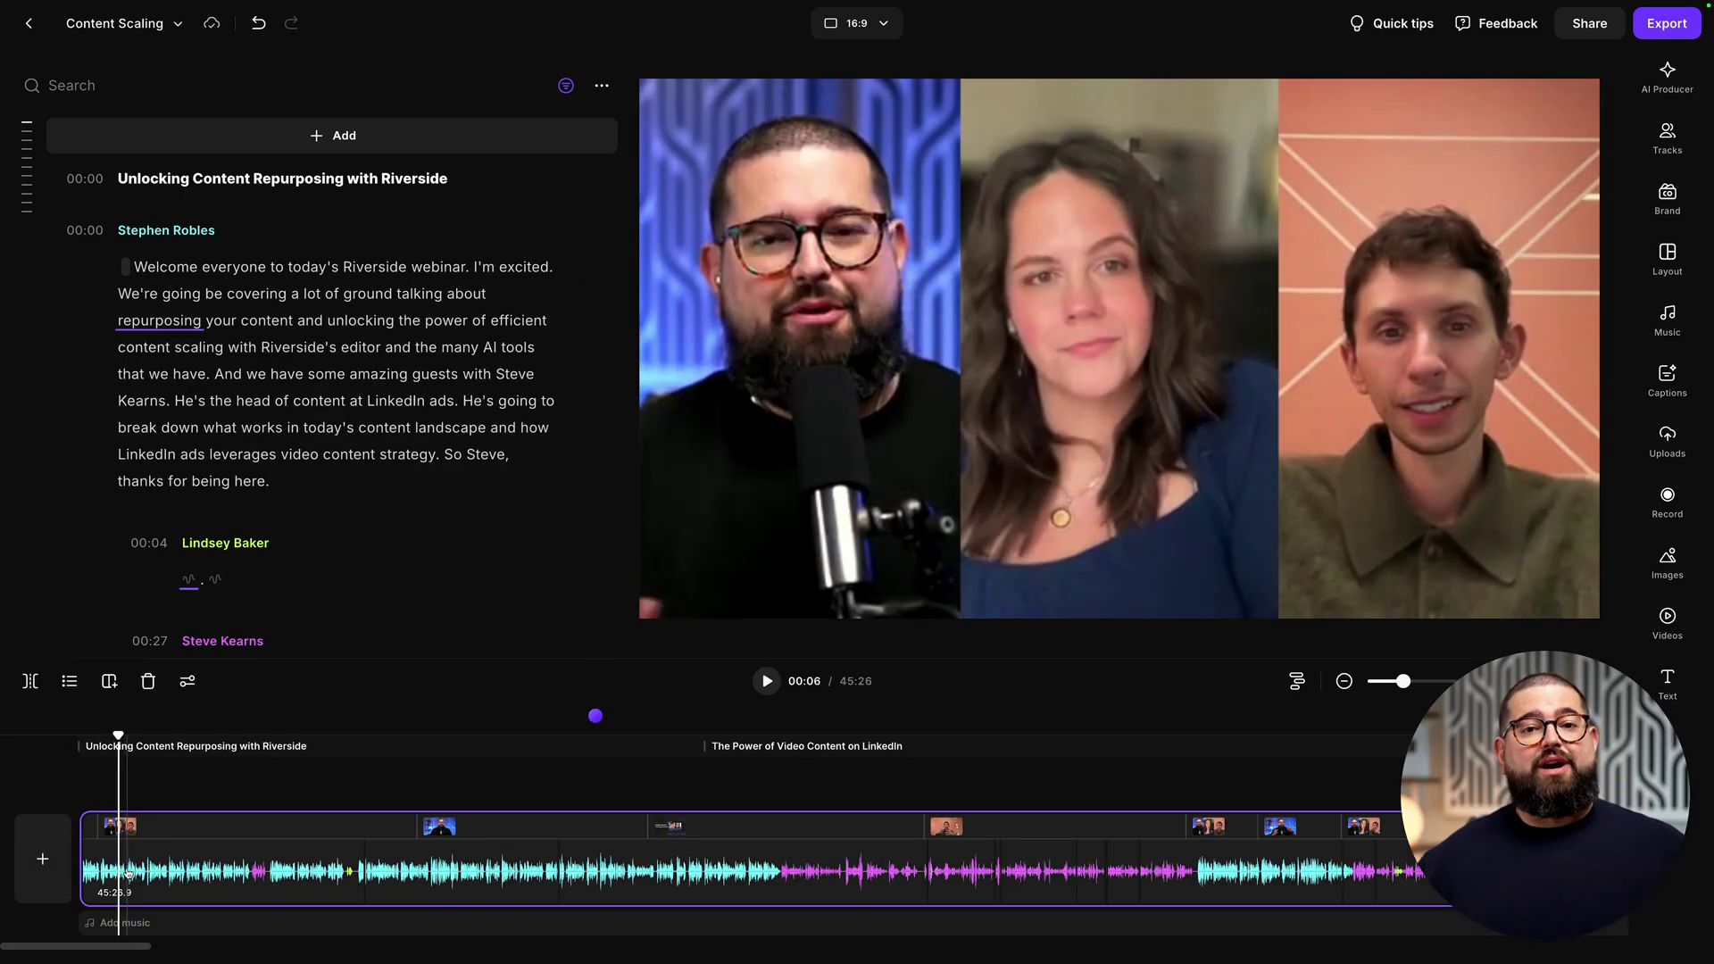
pyautogui.click(502, 872)
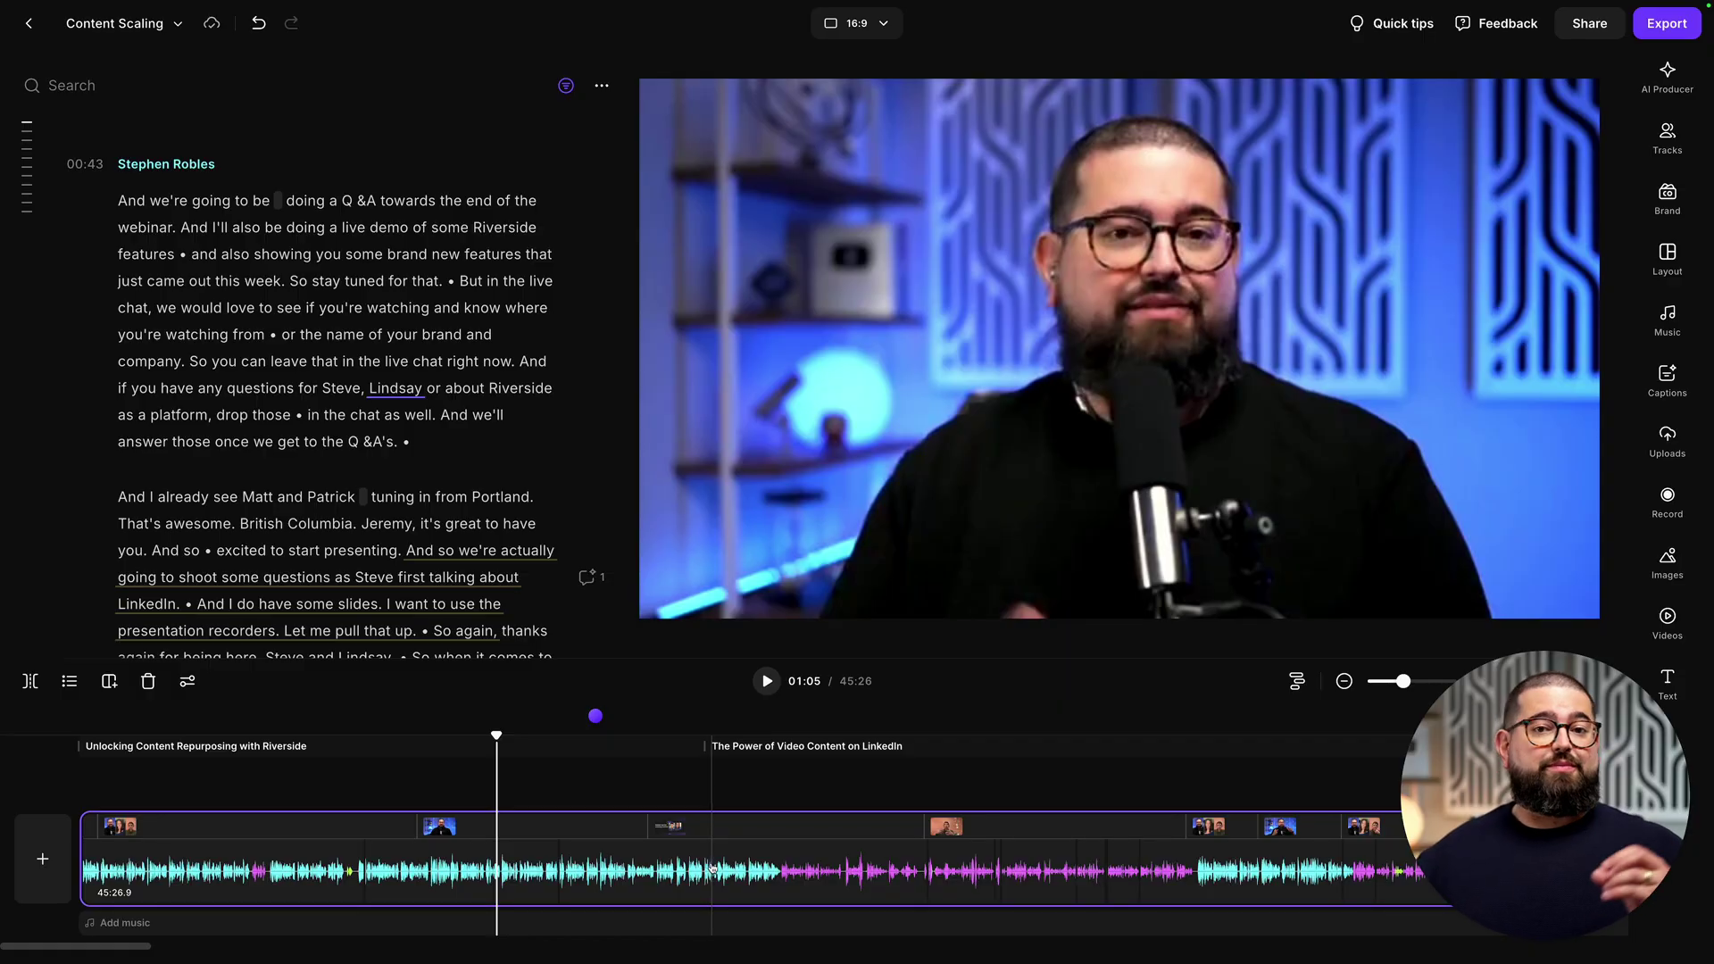
pyautogui.click(712, 745)
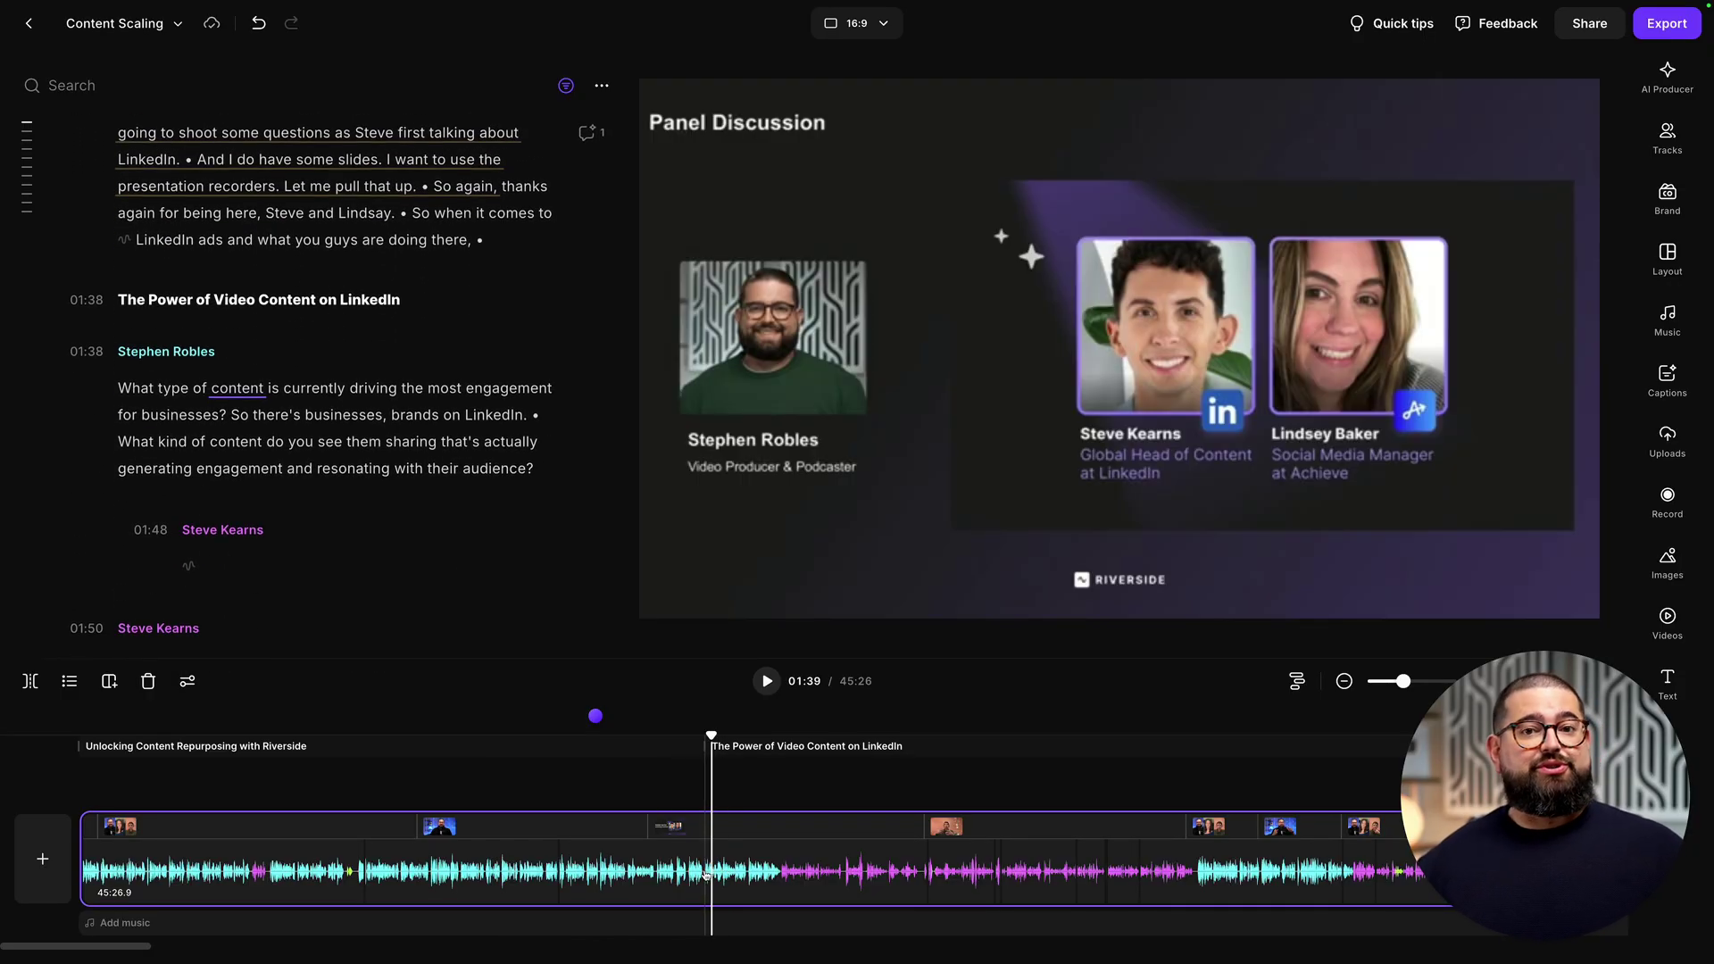
pyautogui.click(1069, 874)
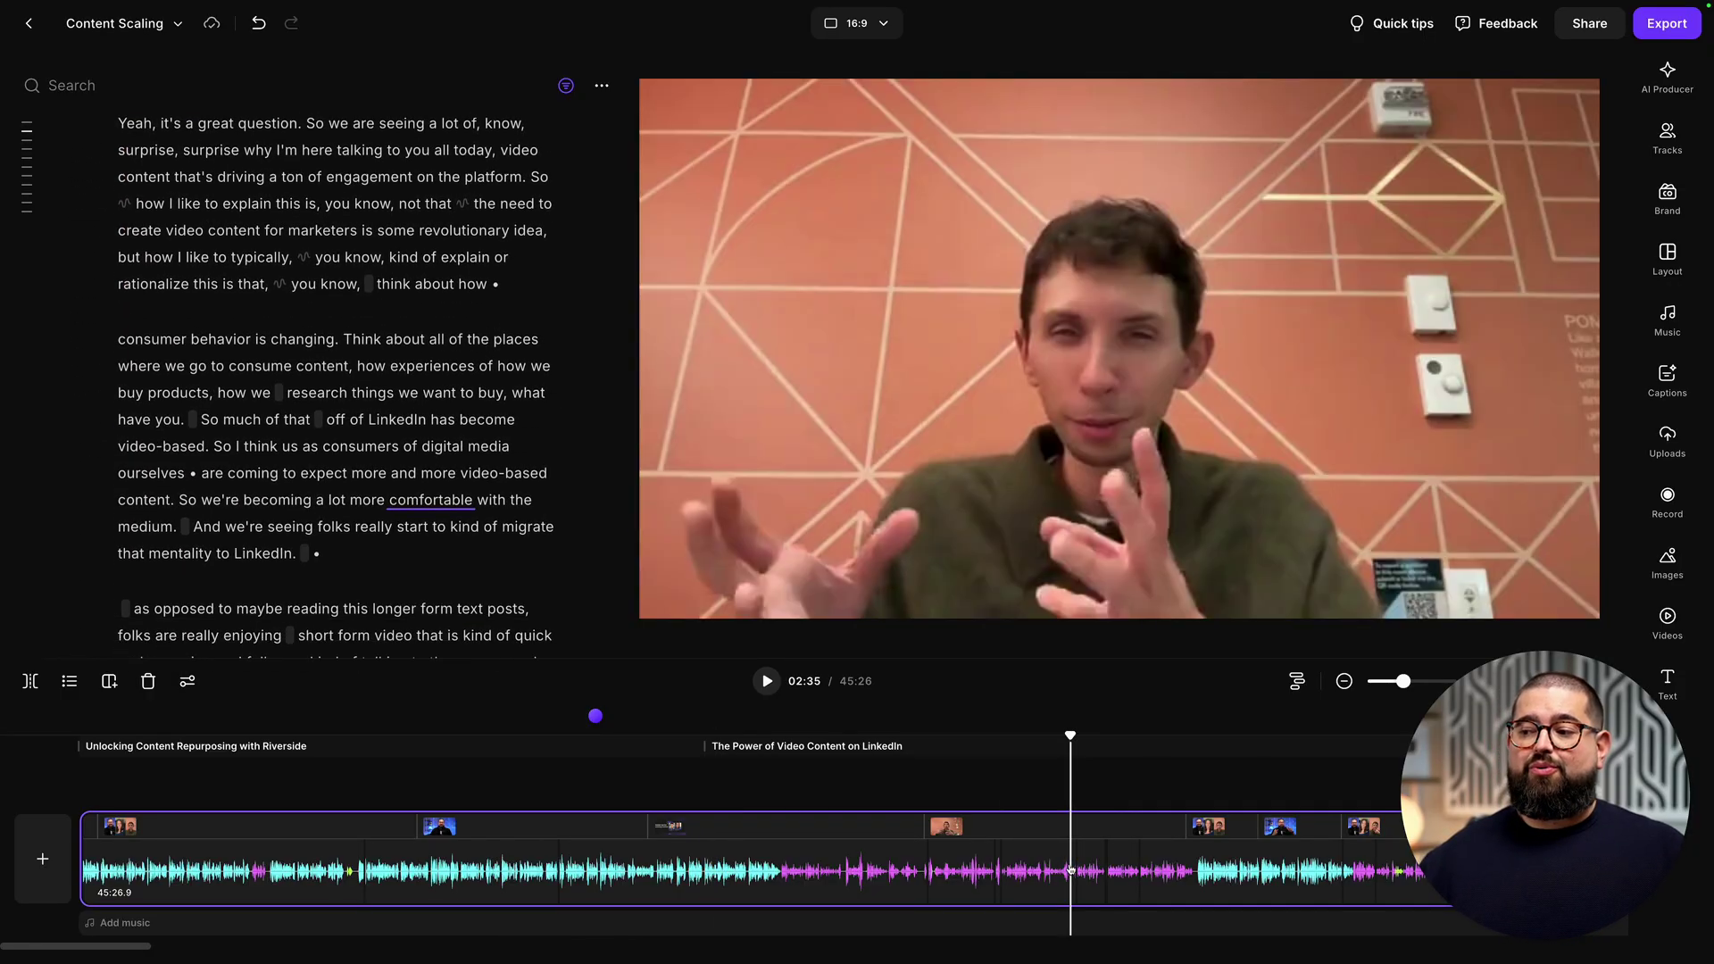
pyautogui.click(1101, 872)
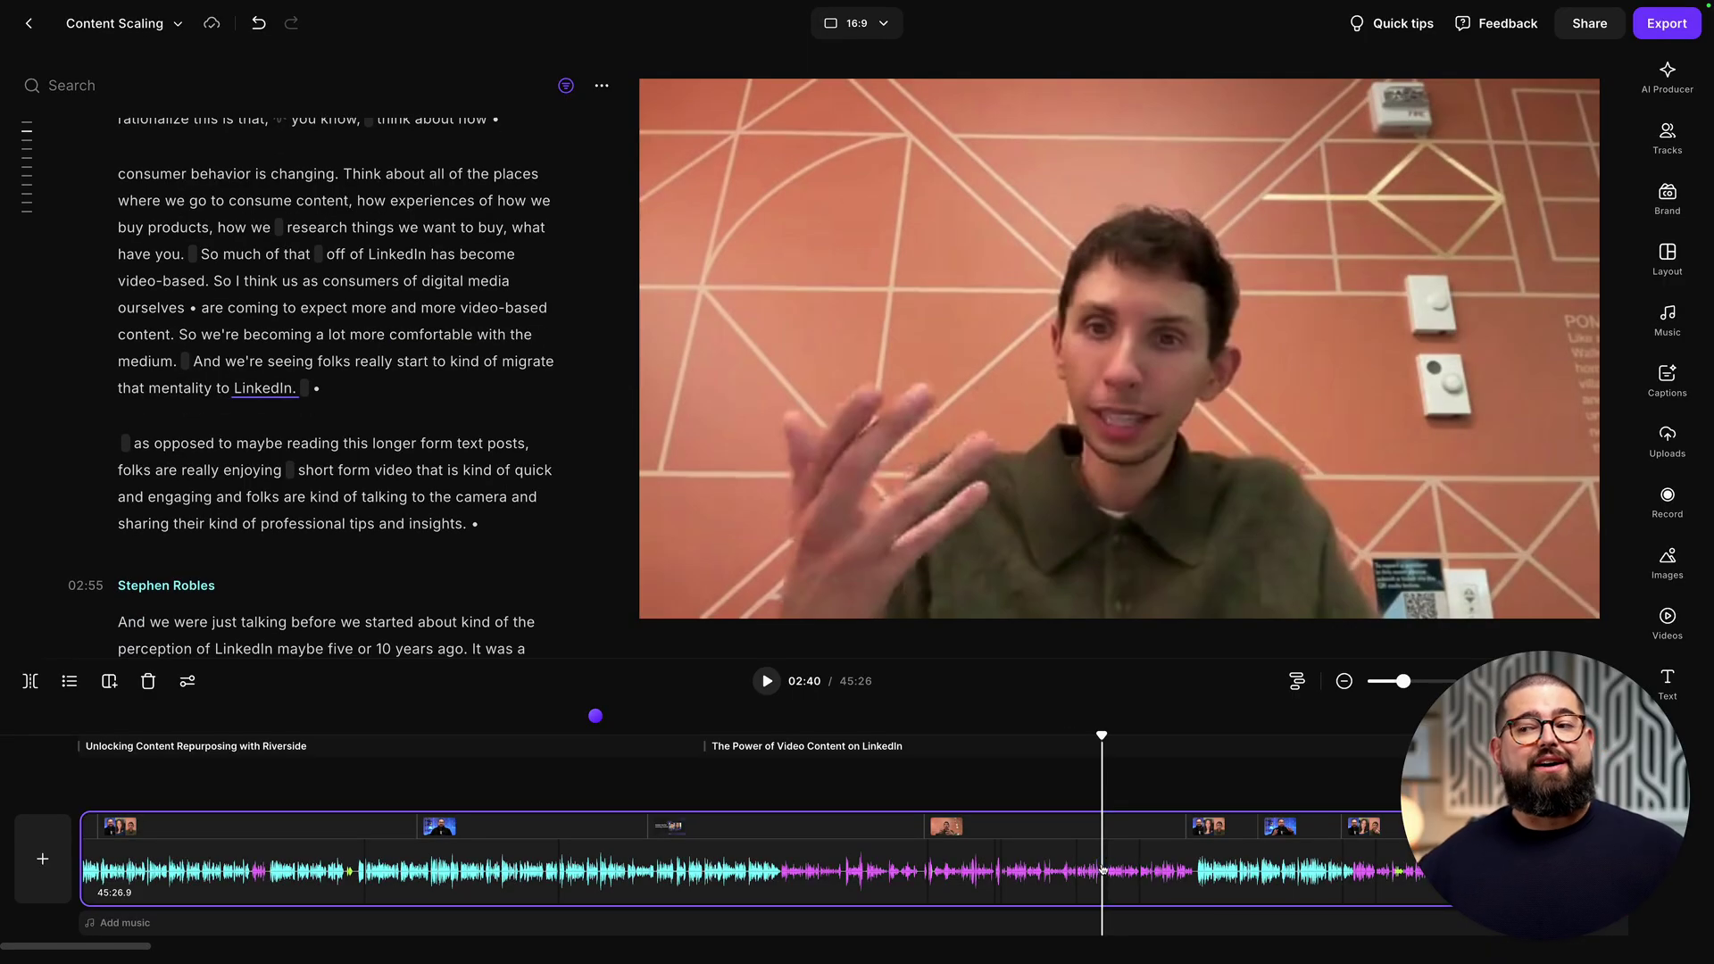
pyautogui.click(1179, 871)
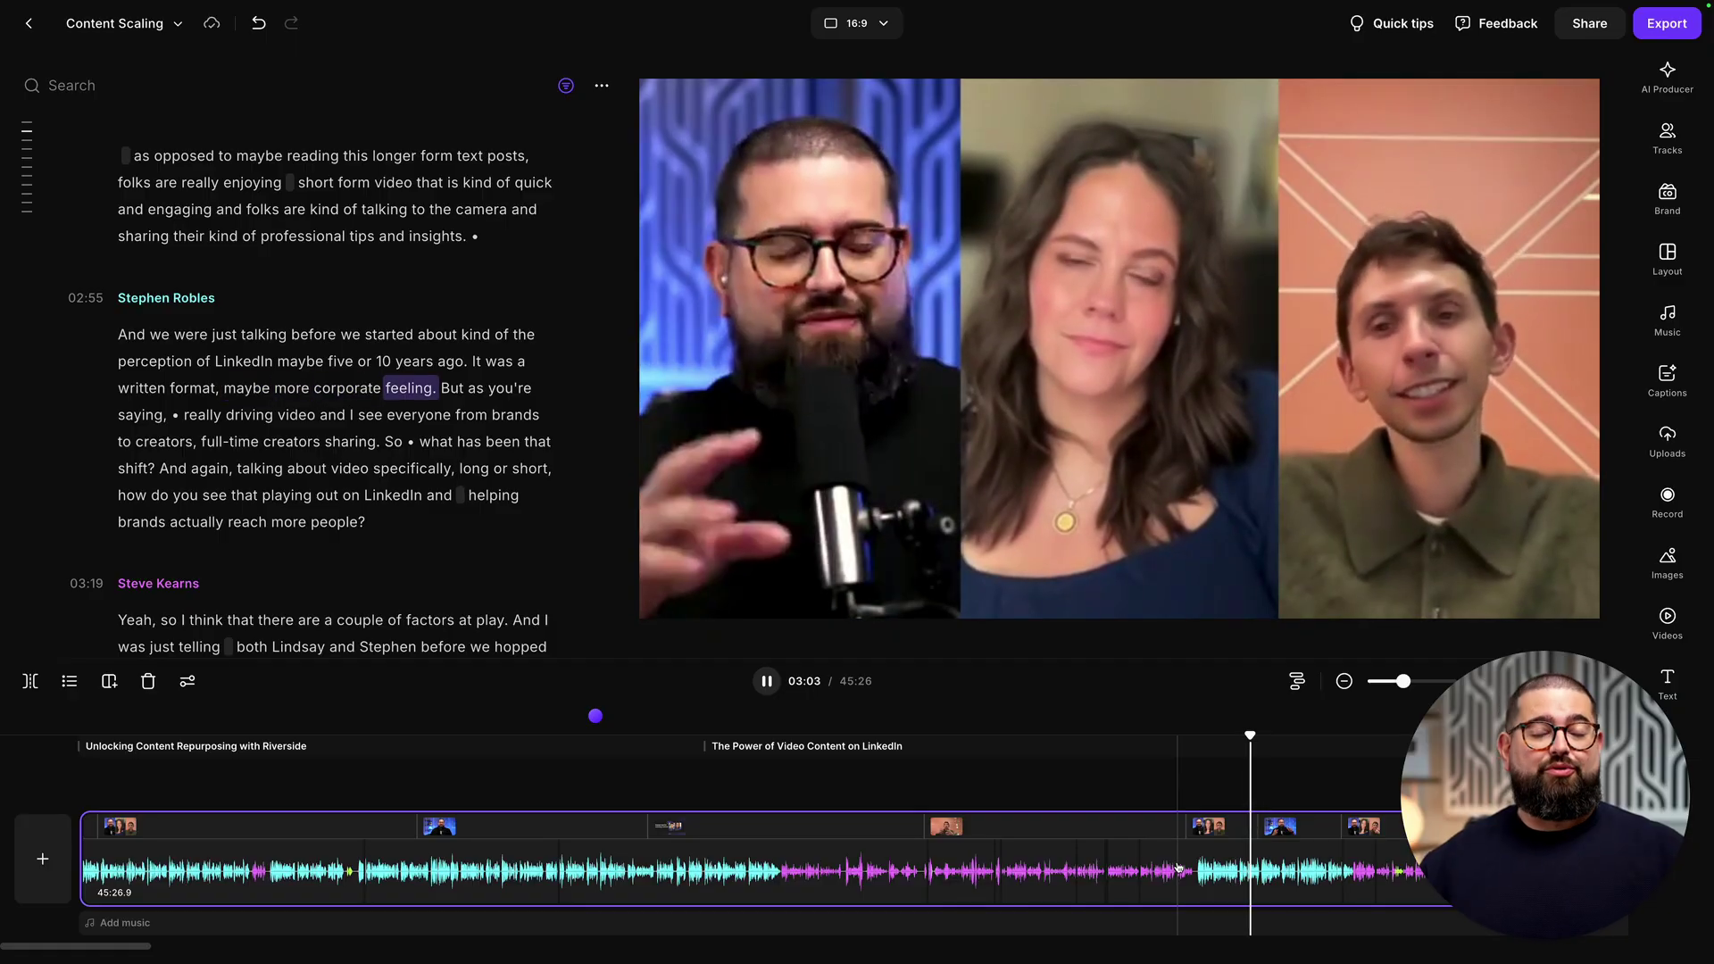
pyautogui.scroll(2, 742, 594)
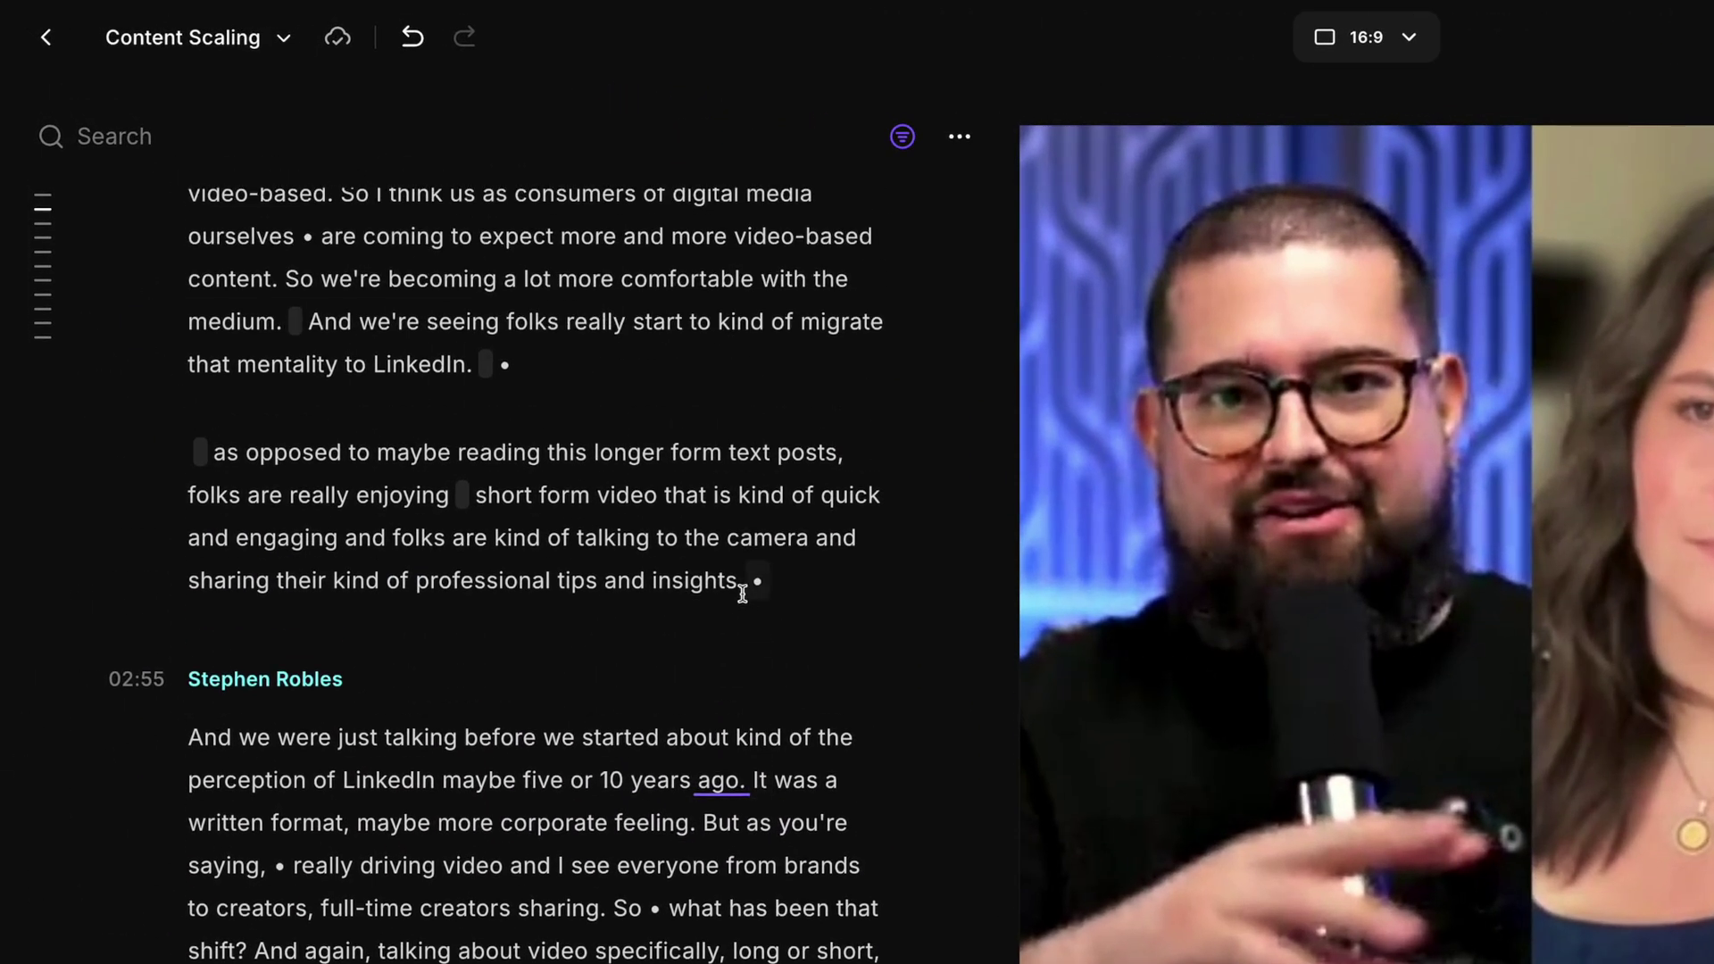
pyautogui.scroll(-1, 604, 522)
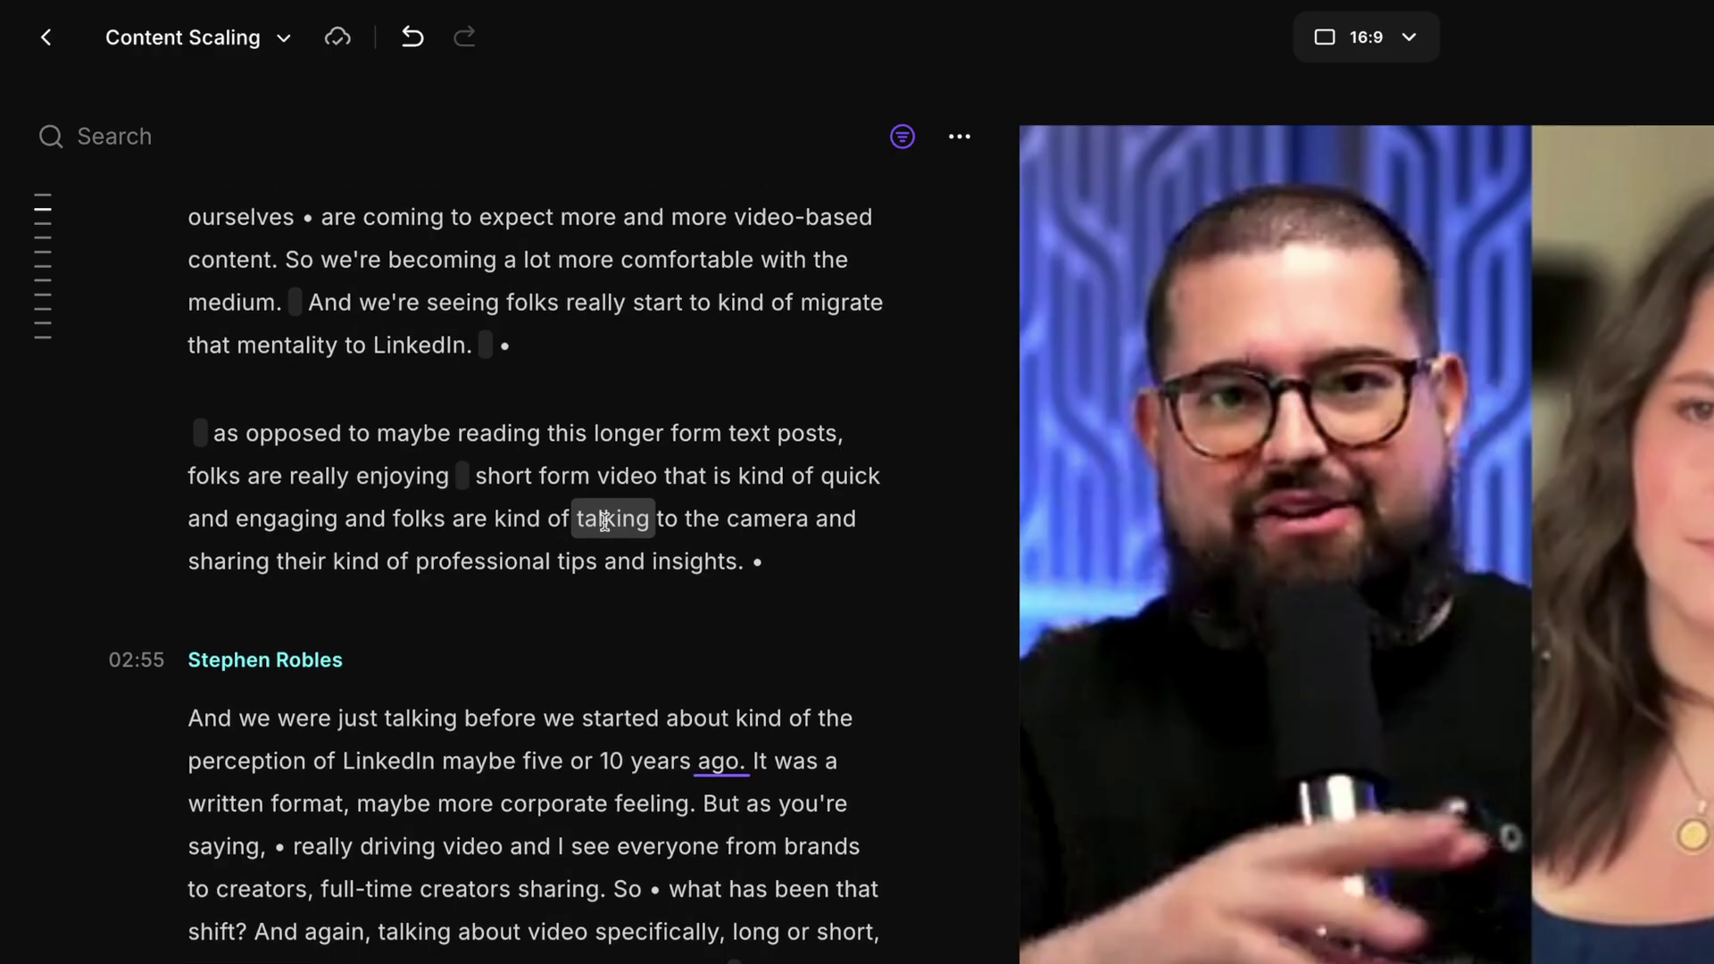
# Step: Delete the 'as opposed to… insights.' paragraph about short form video from the edit
pyautogui.moveTo(213, 432); pyautogui.dragTo(751, 561)
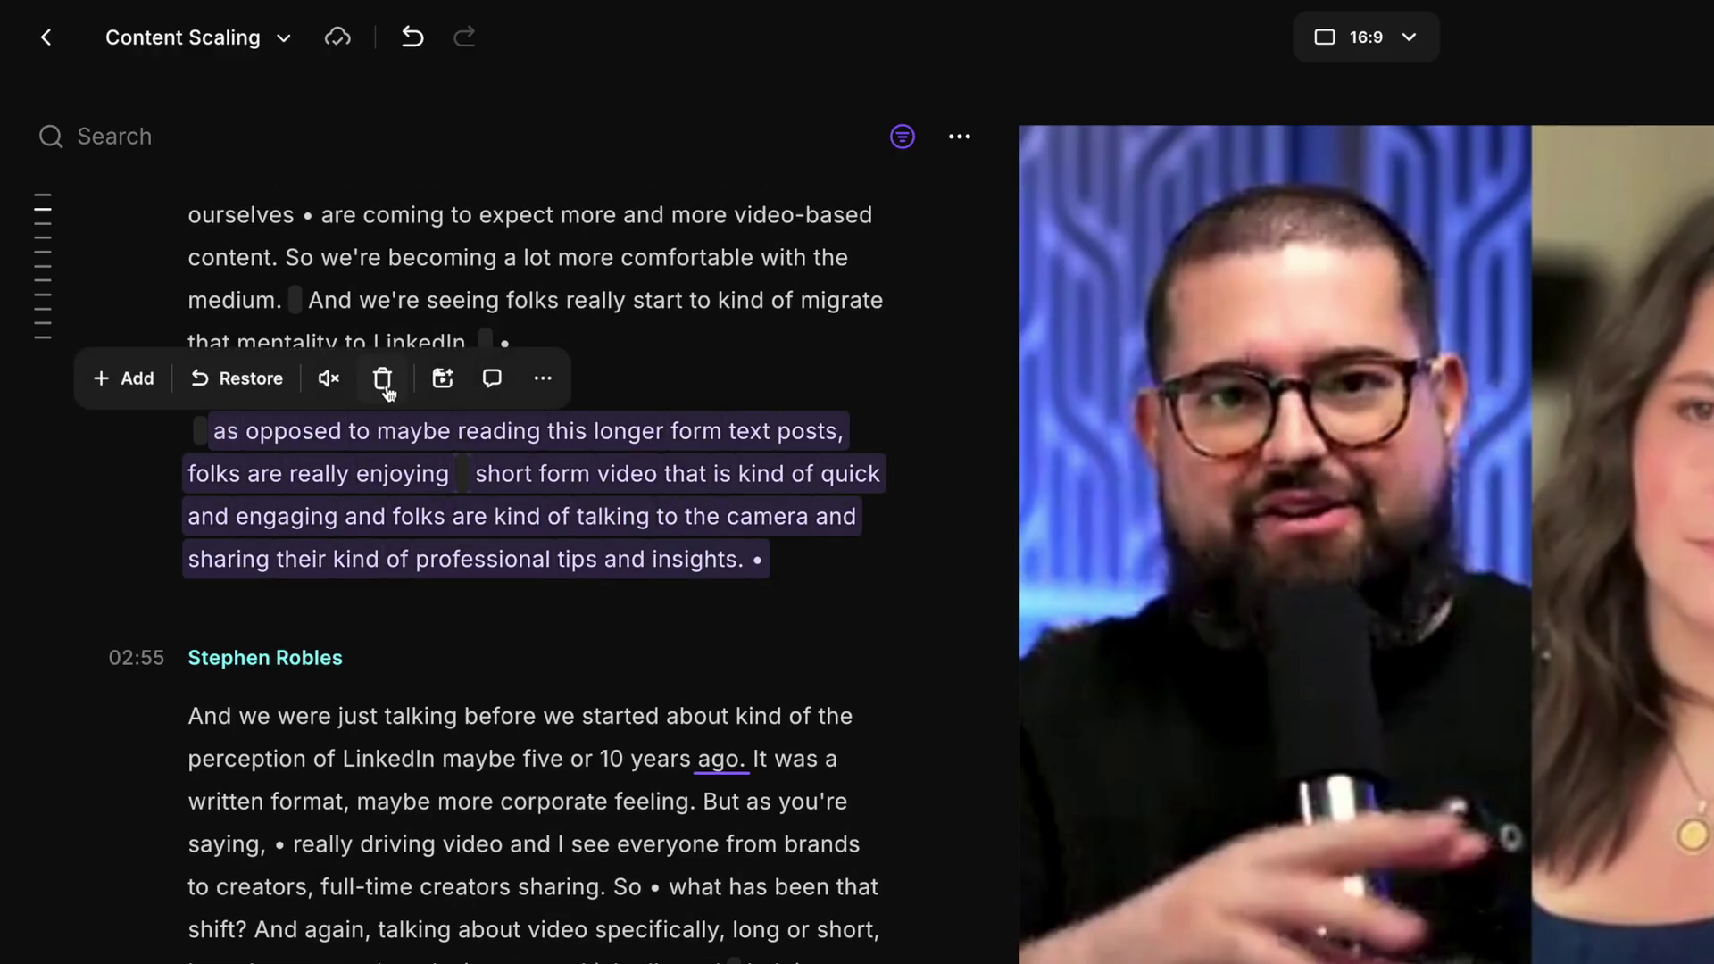
pyautogui.press('Delete')
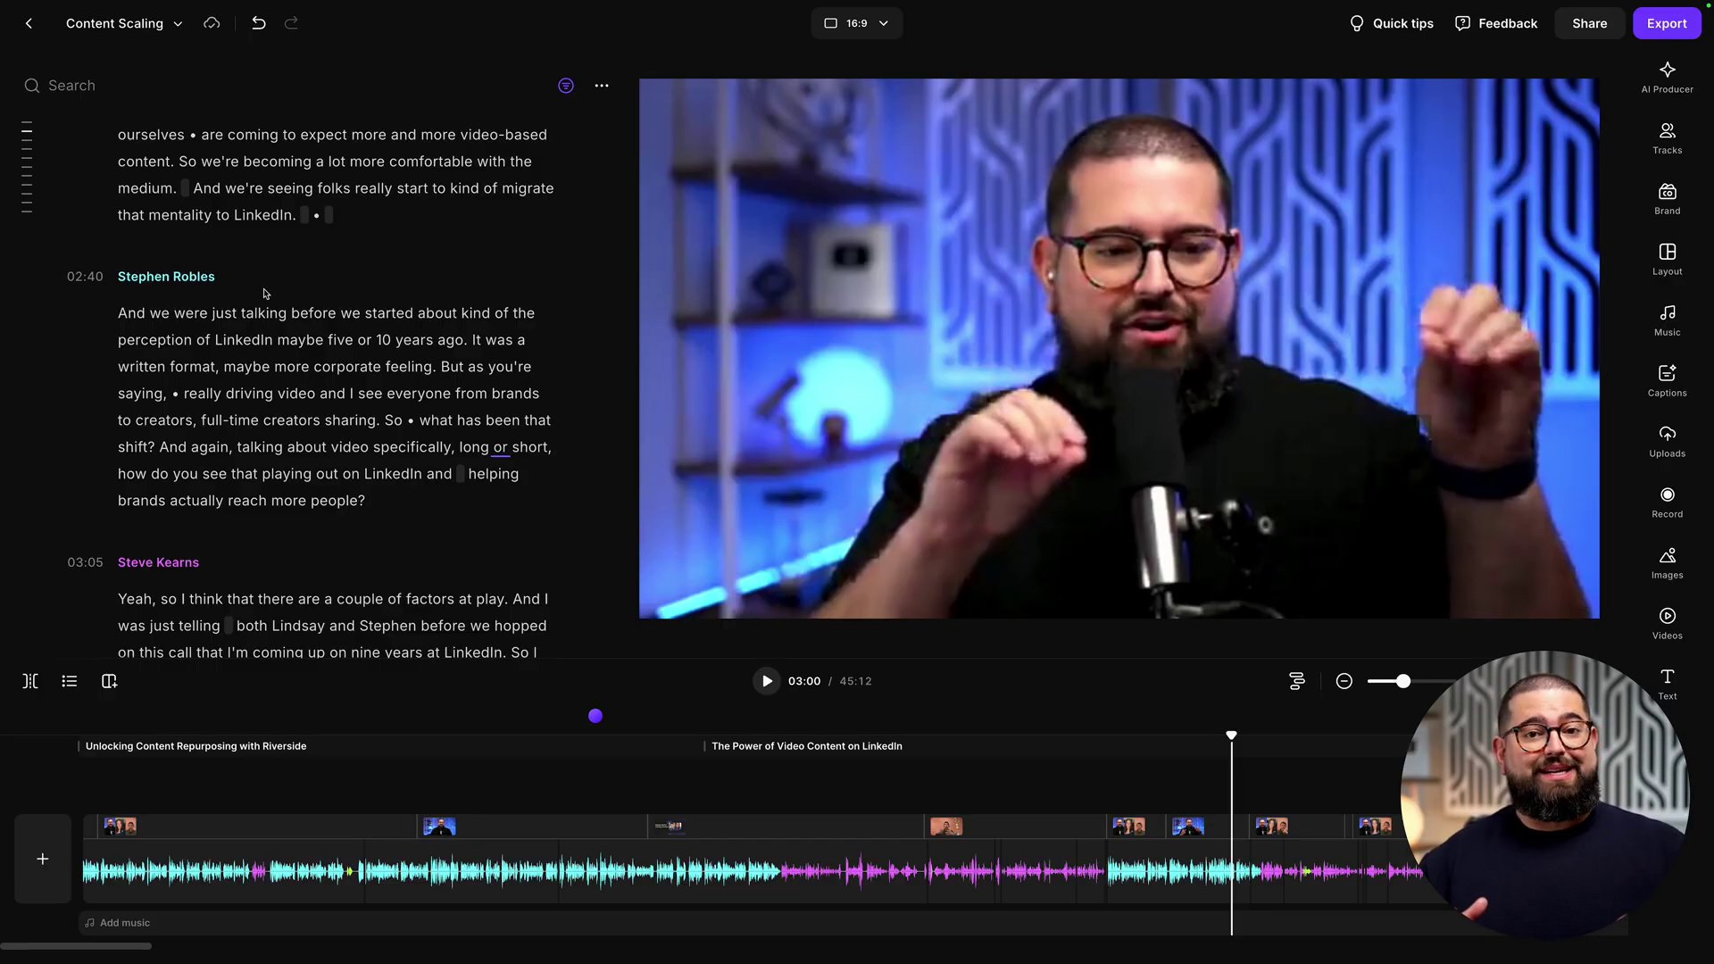
pyautogui.scroll(-3, 254, 269)
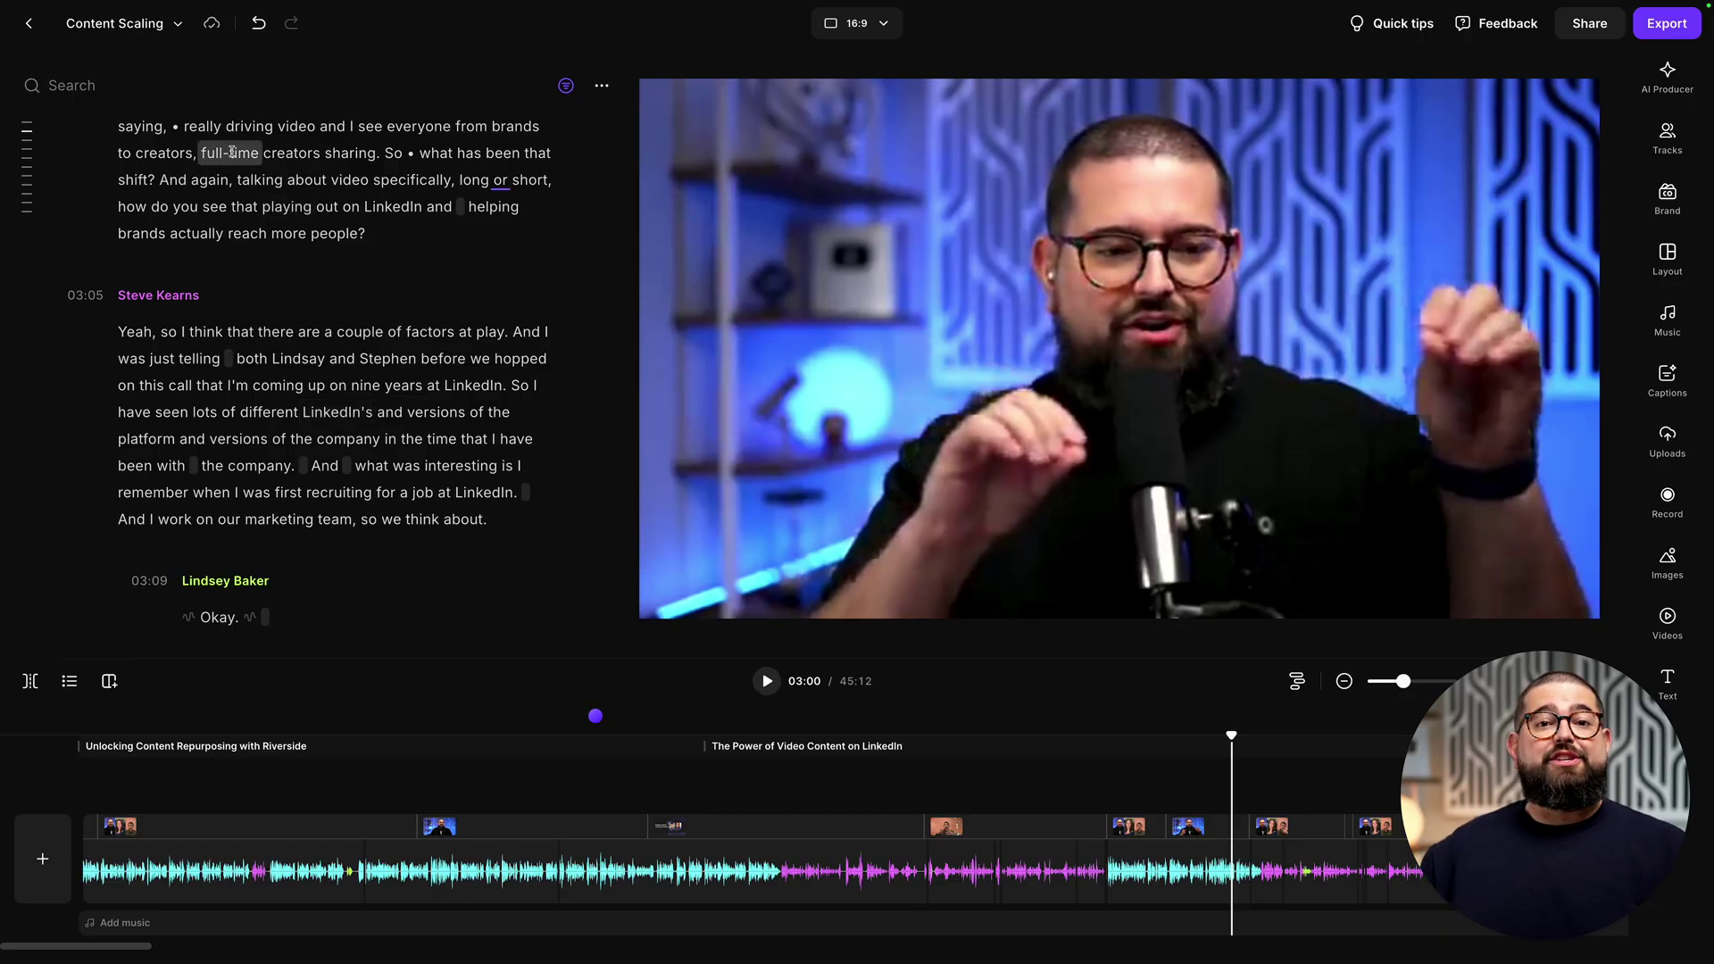
# Step: Search the transcript for 'riverside' and step to the fifth mention at 08:15
pyautogui.click(190, 82)
pyautogui.write('riverside')
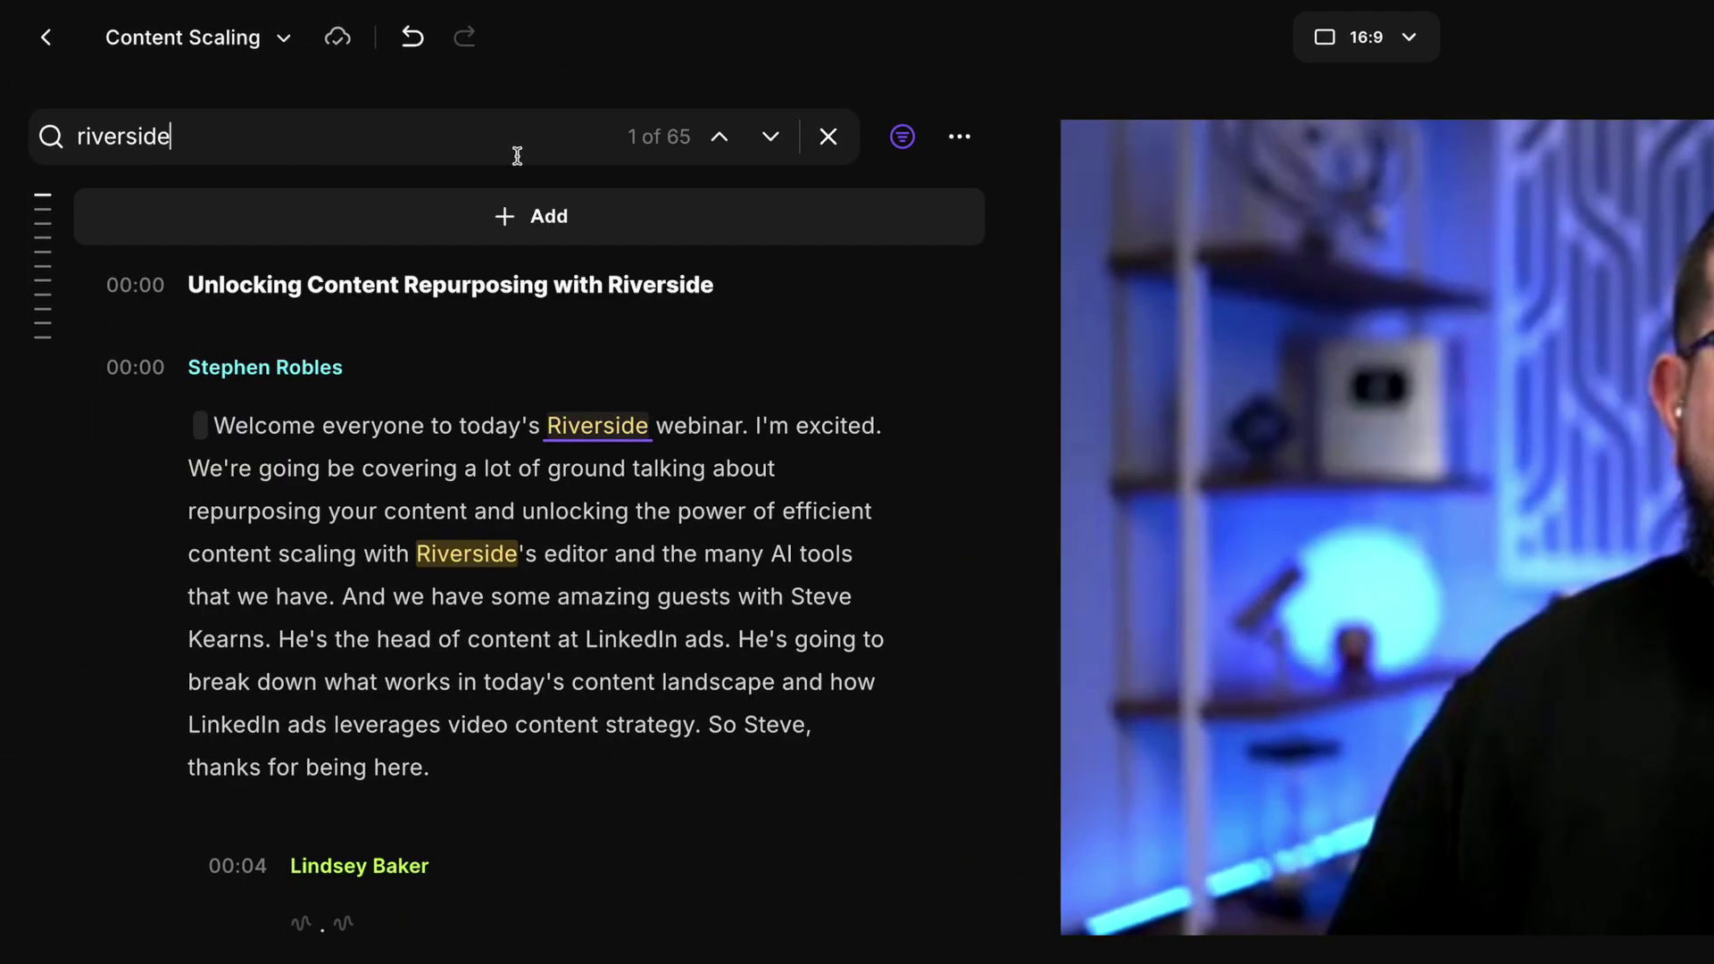
pyautogui.click(761, 141)
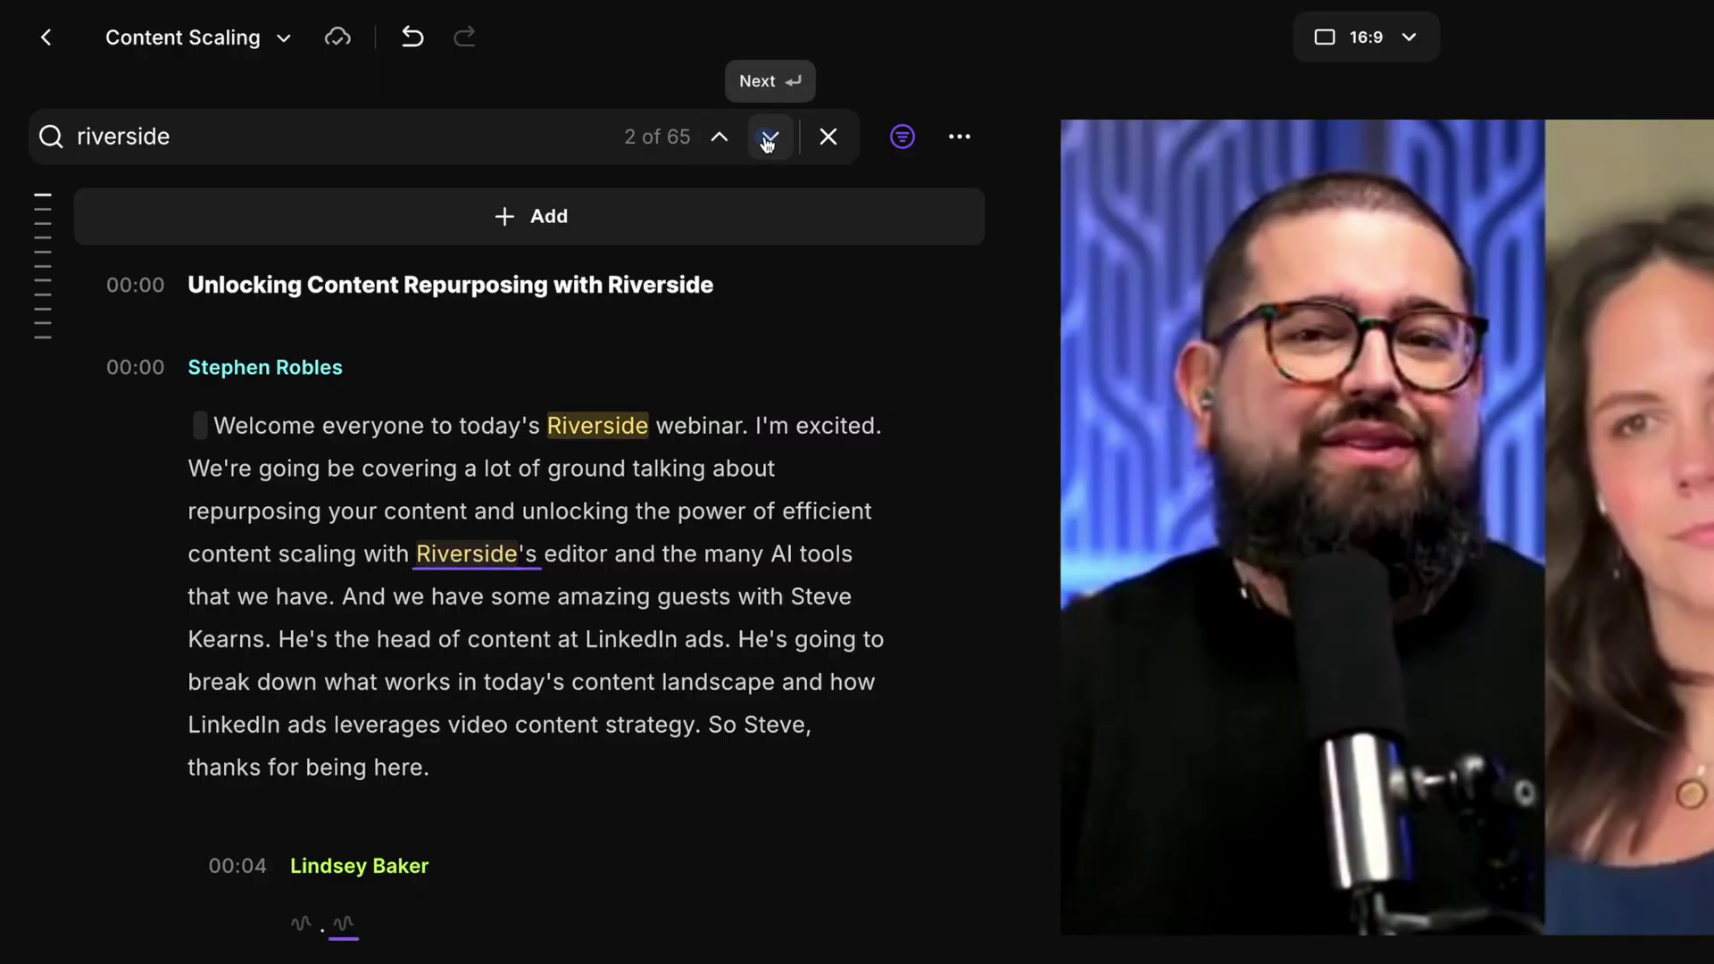
pyautogui.click(764, 141)
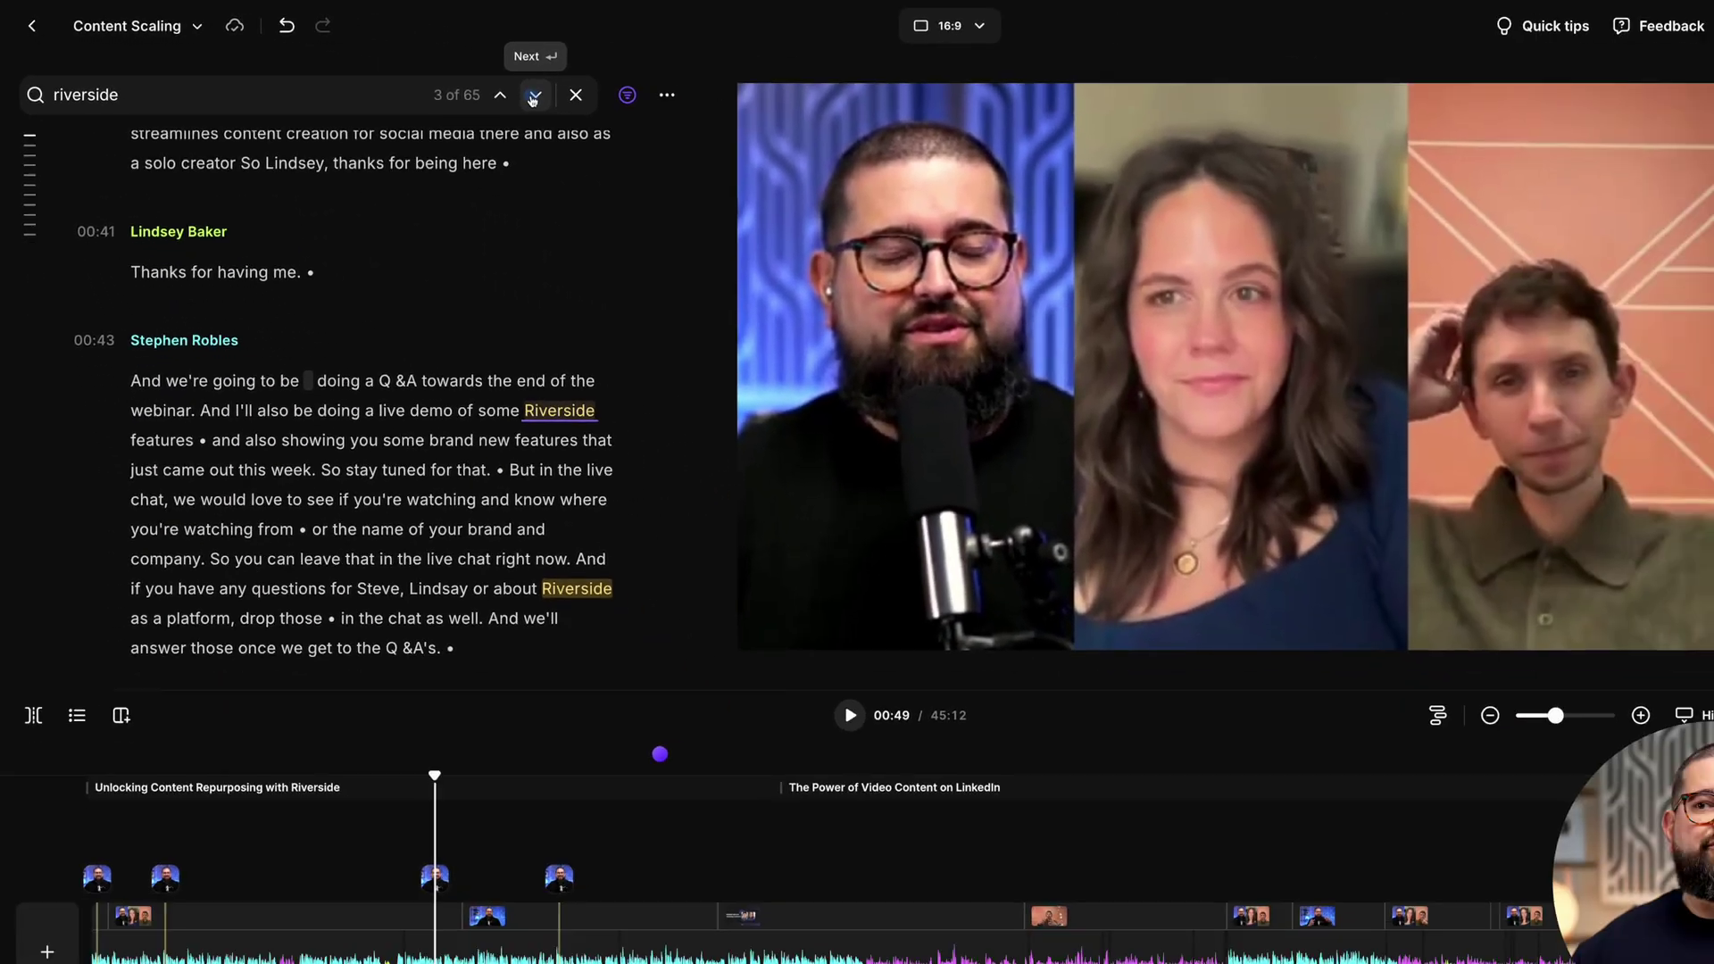
pyautogui.click(483, 85)
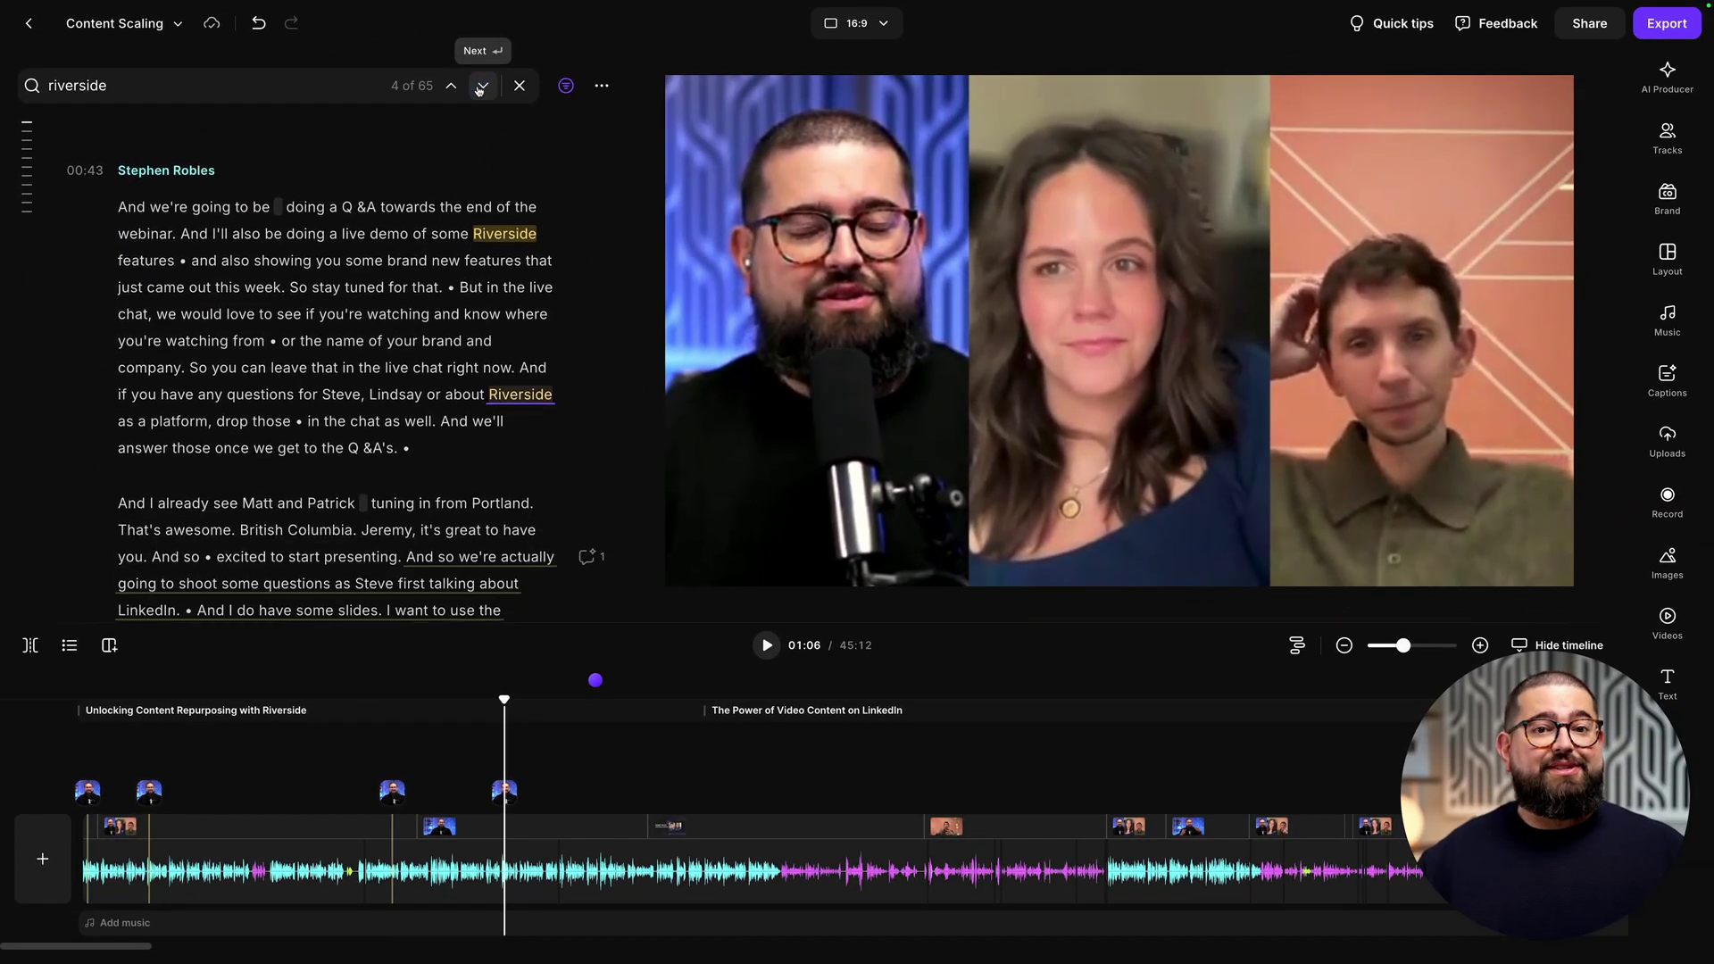
pyautogui.click(483, 85)
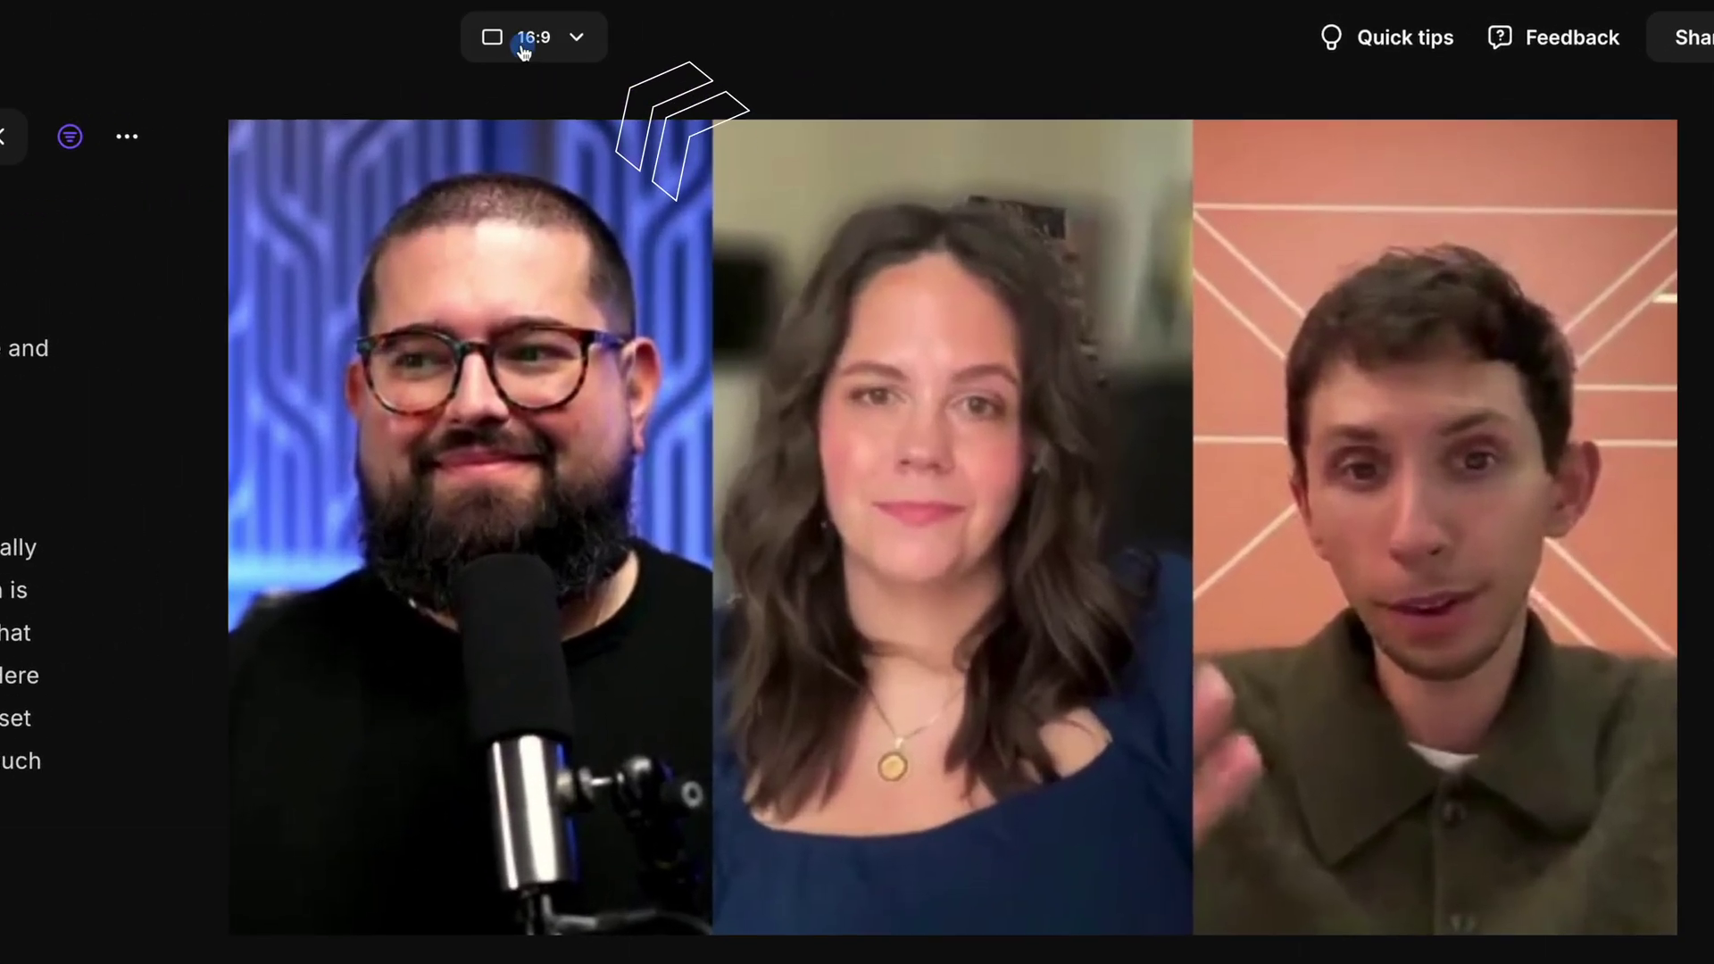
# Step: In 9:16 format, apply the brand background and border to the speaker tiles
pyautogui.click(535, 40)
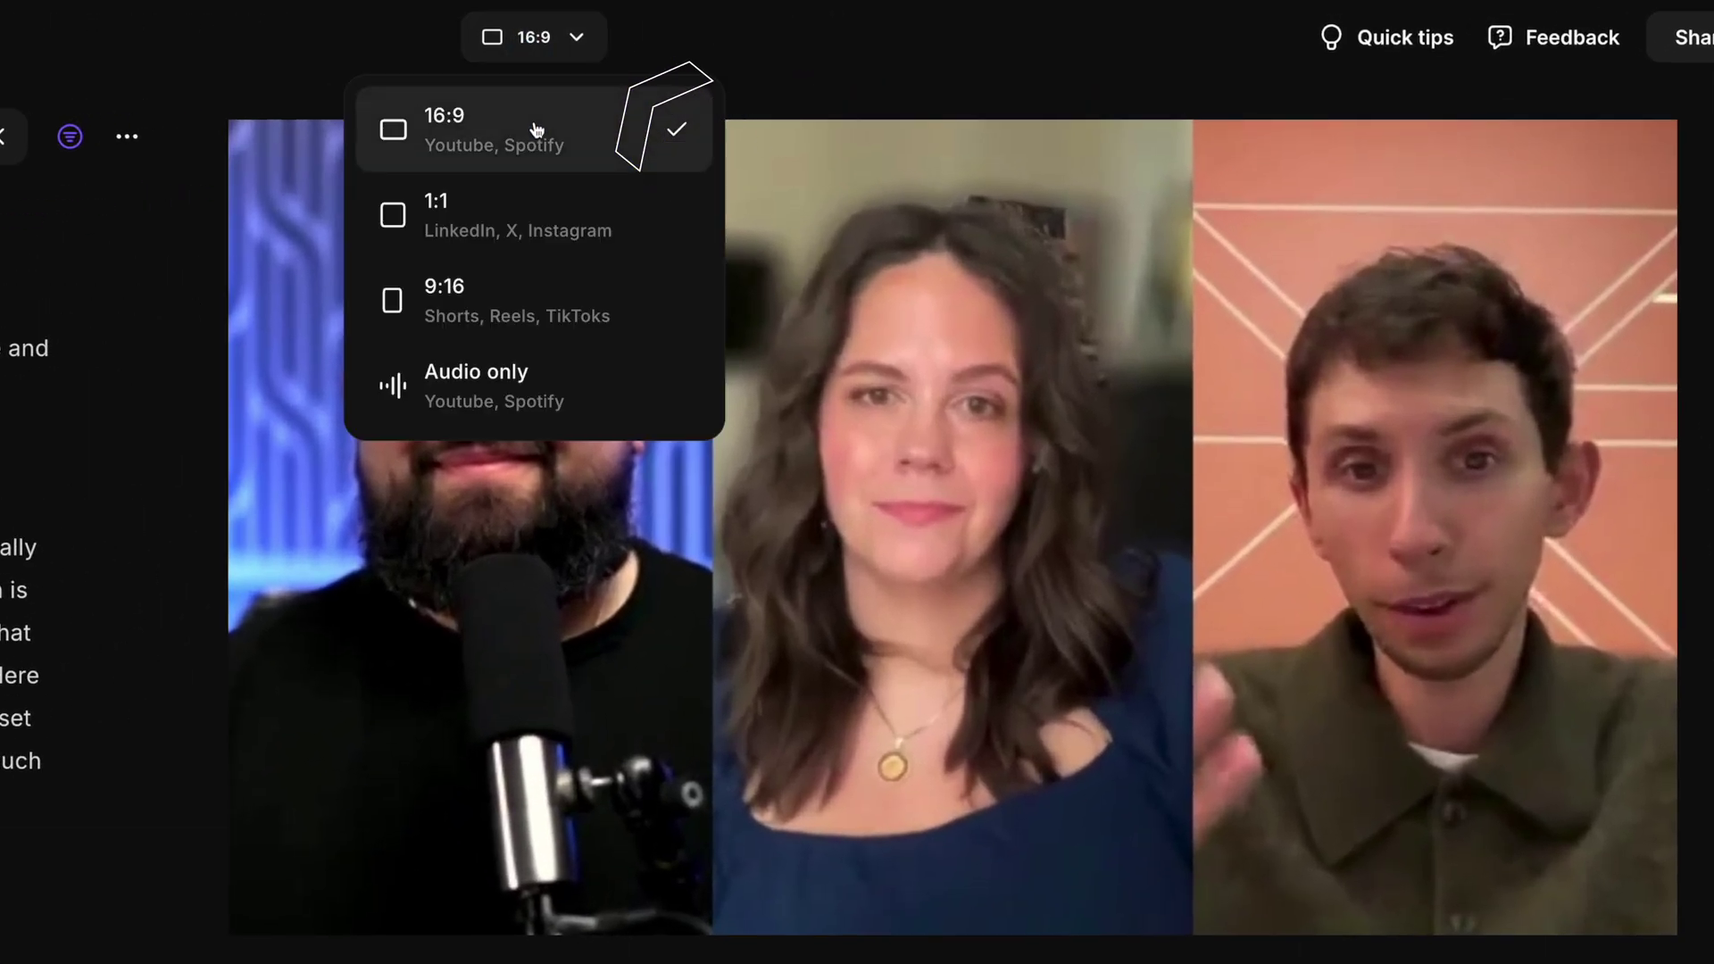
pyautogui.click(538, 298)
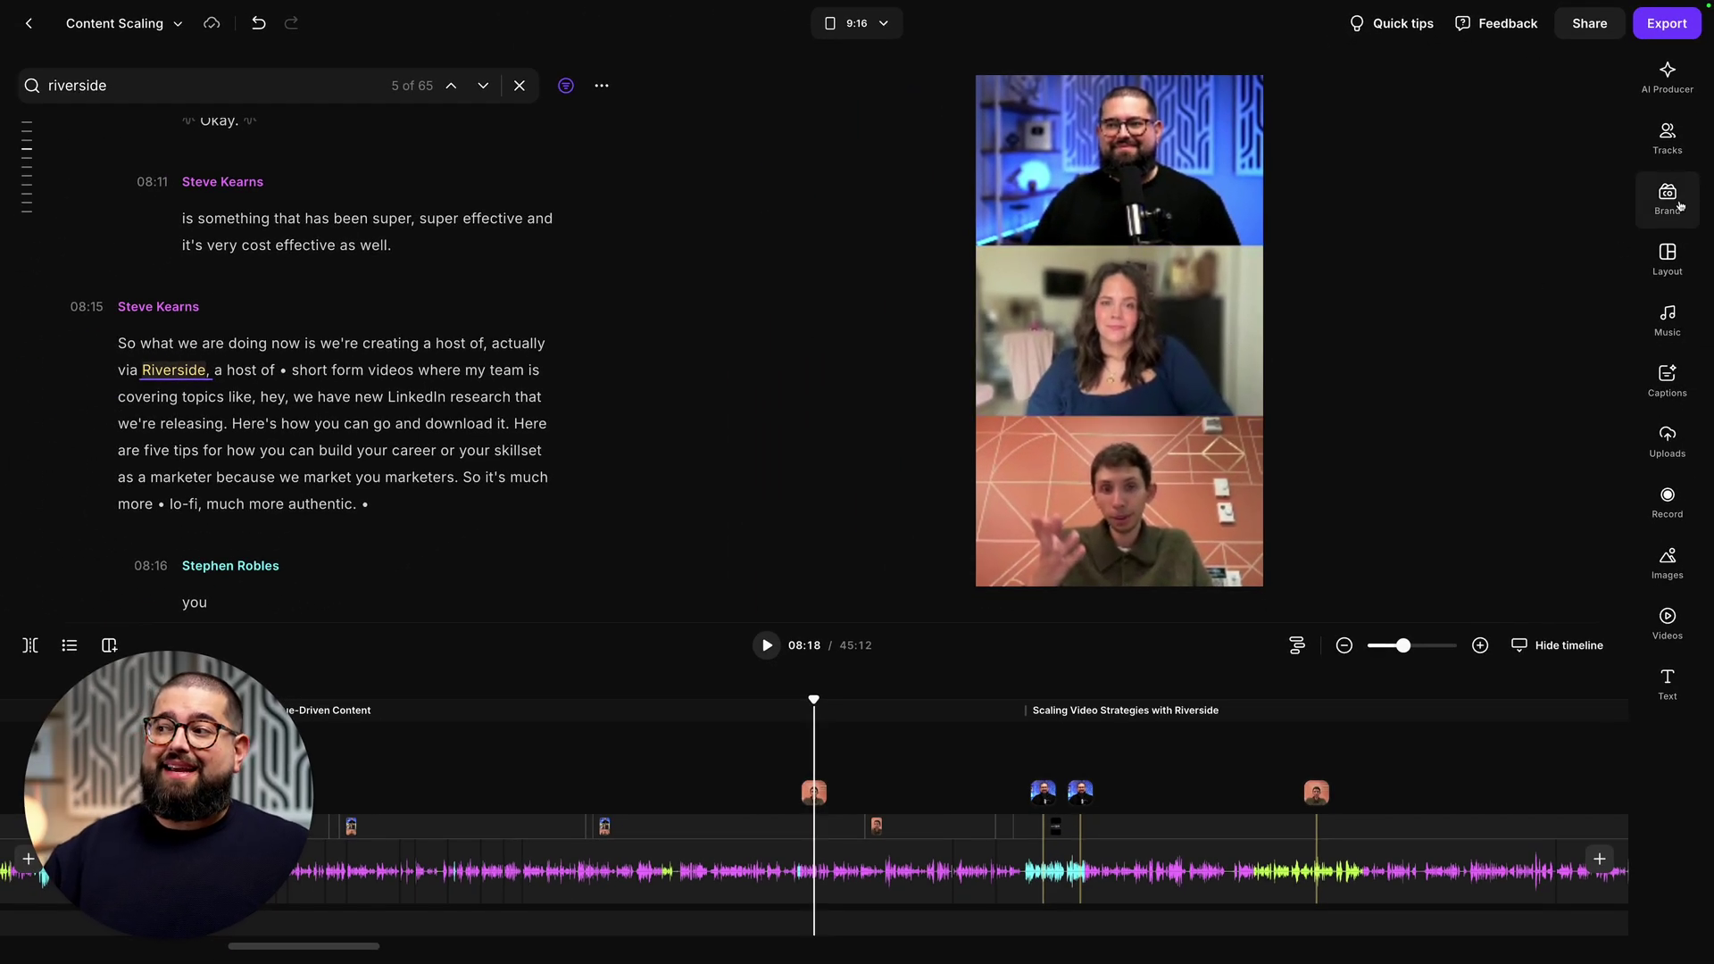
pyautogui.click(1667, 199)
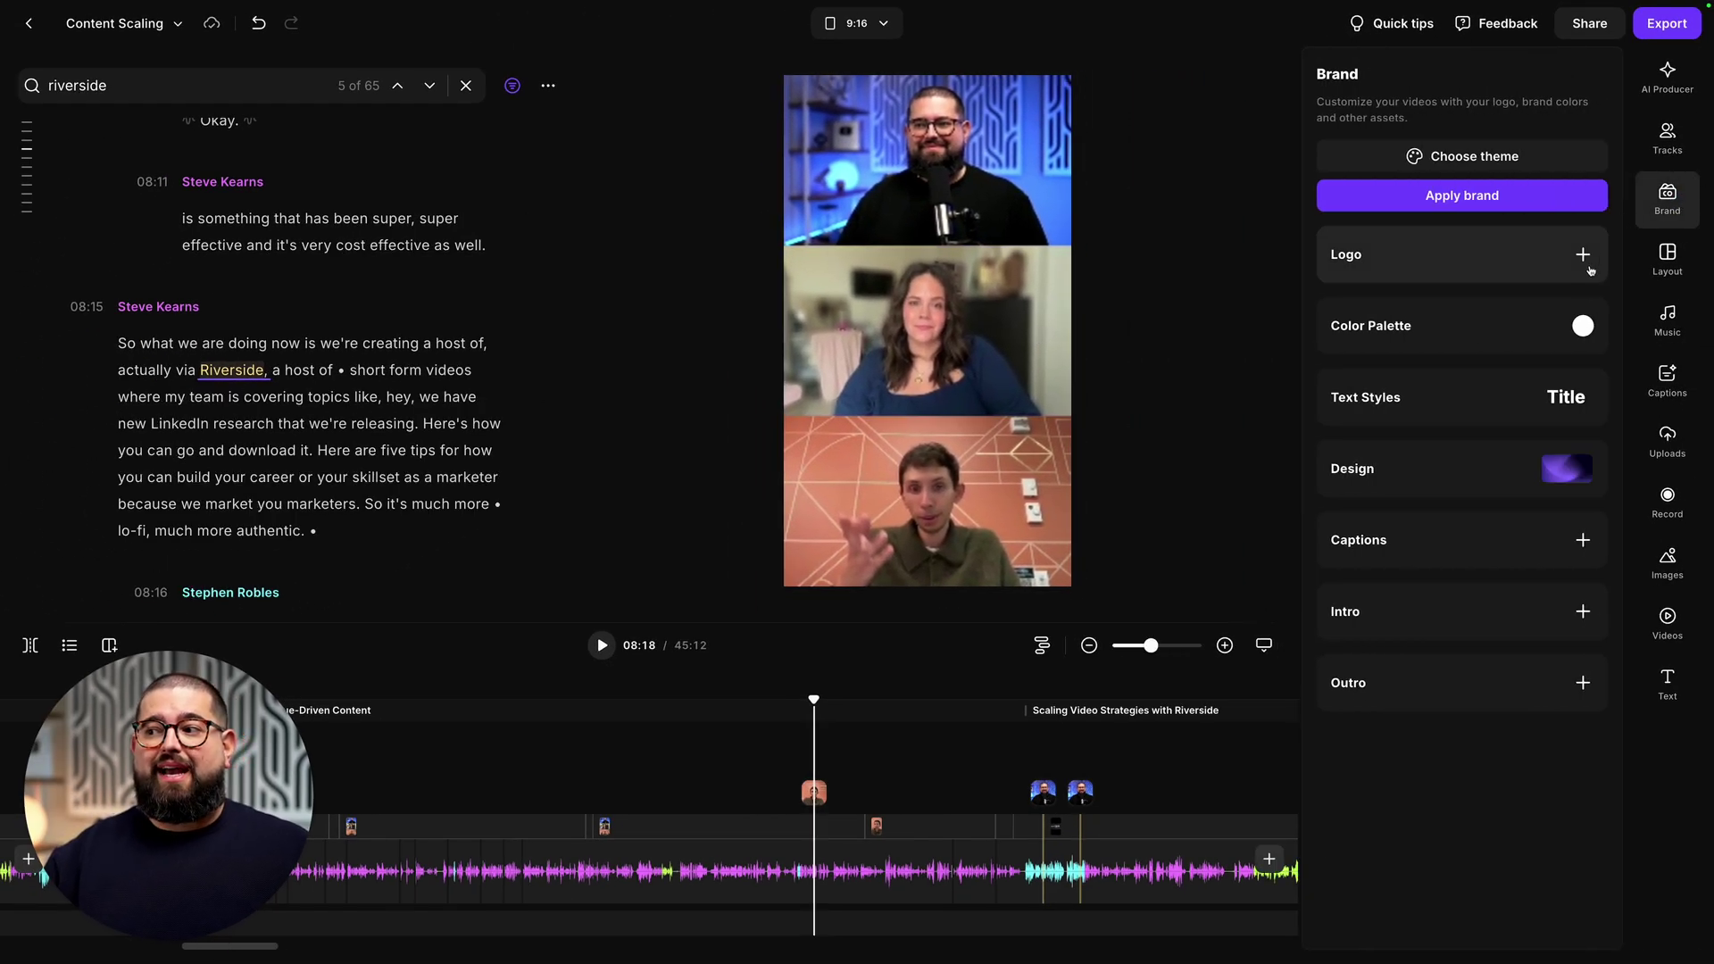
pyautogui.moveTo(1459, 326)
pyautogui.click(1564, 472)
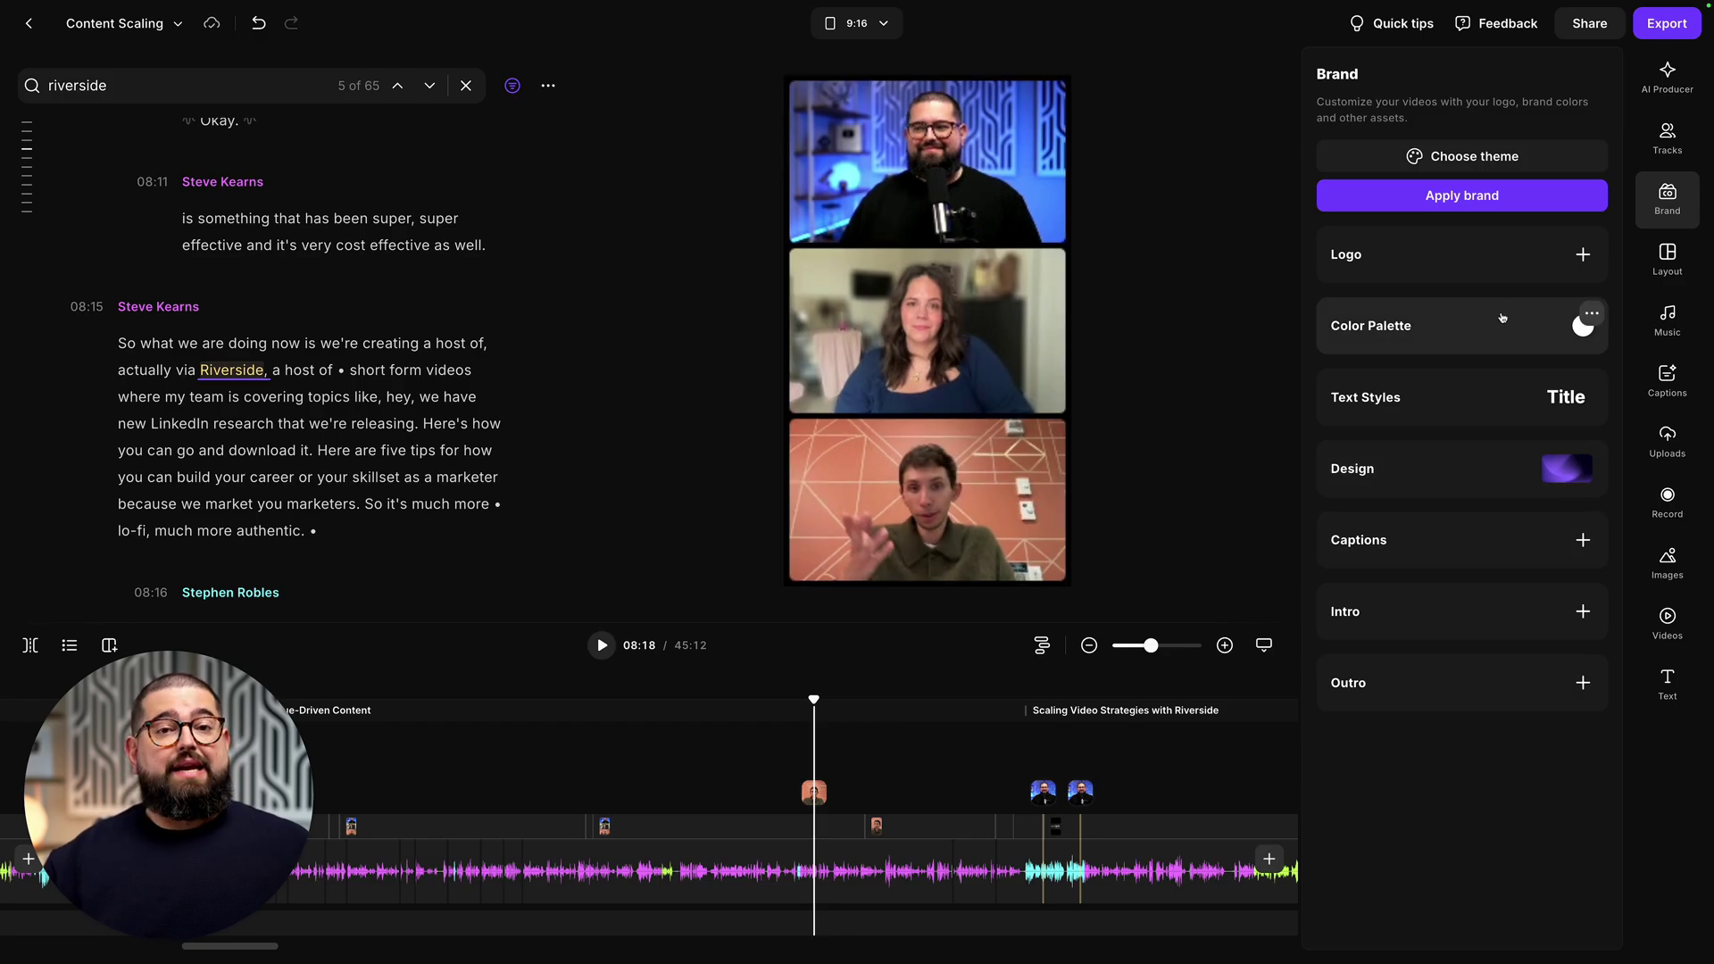
pyautogui.click(1487, 197)
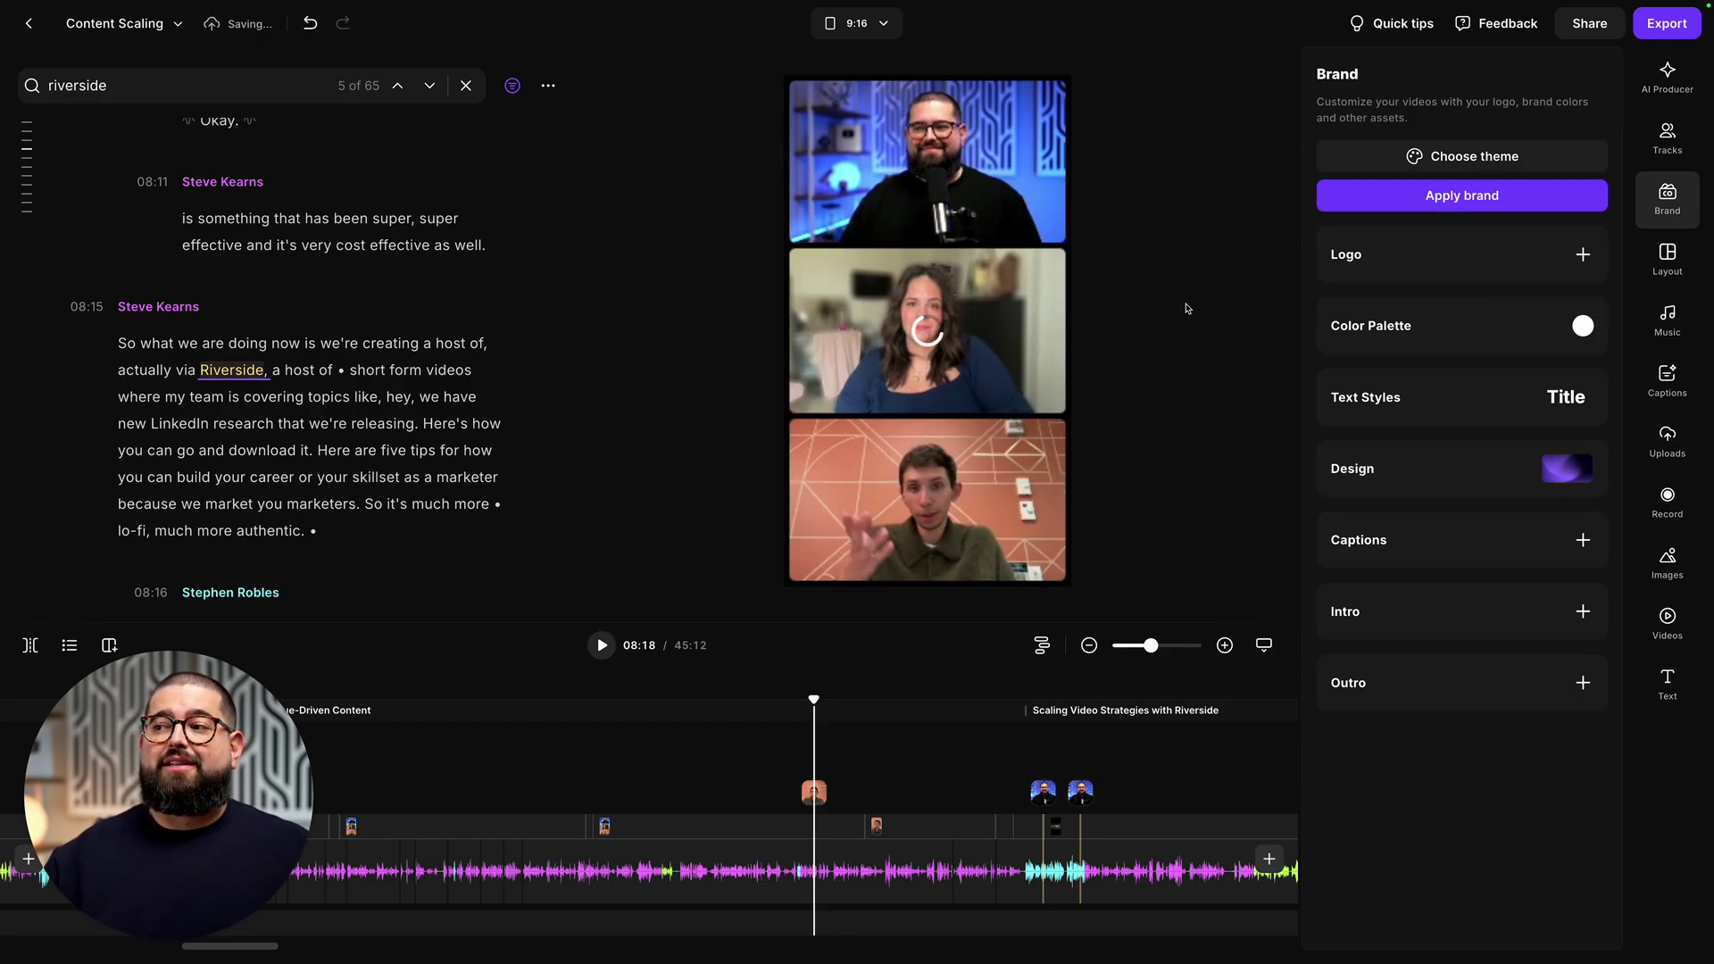
pyautogui.click(1198, 305)
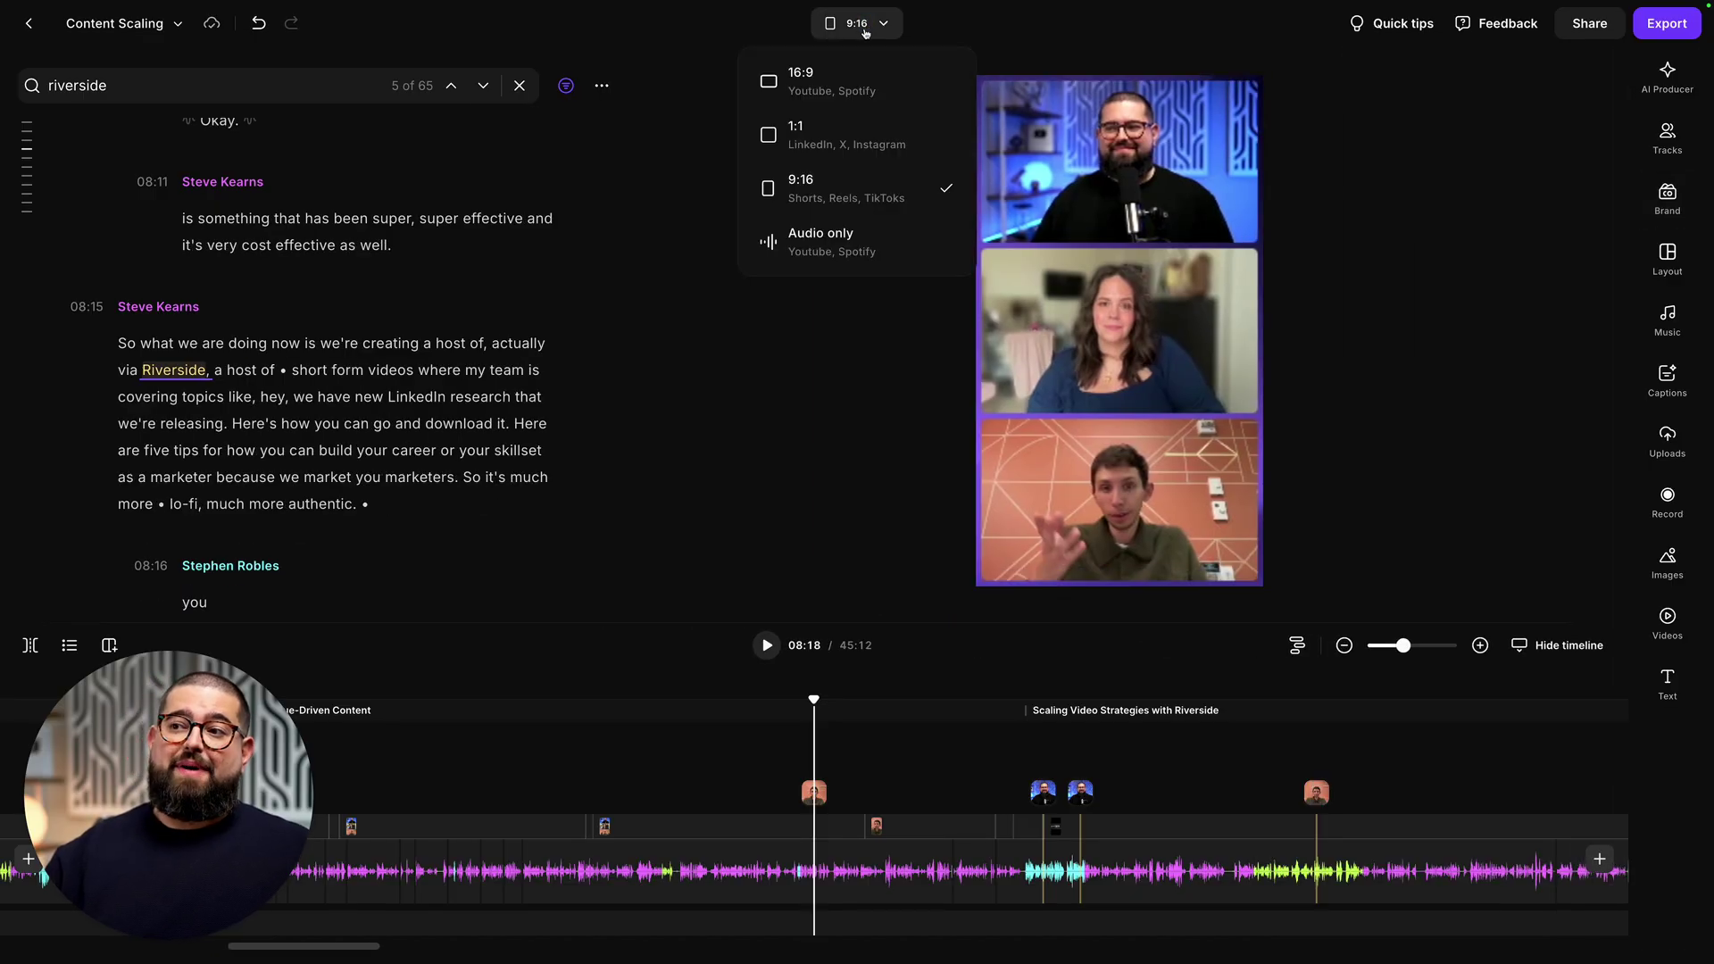
# Step: Switch the video back to widescreen 16:9
pyautogui.click(851, 84)
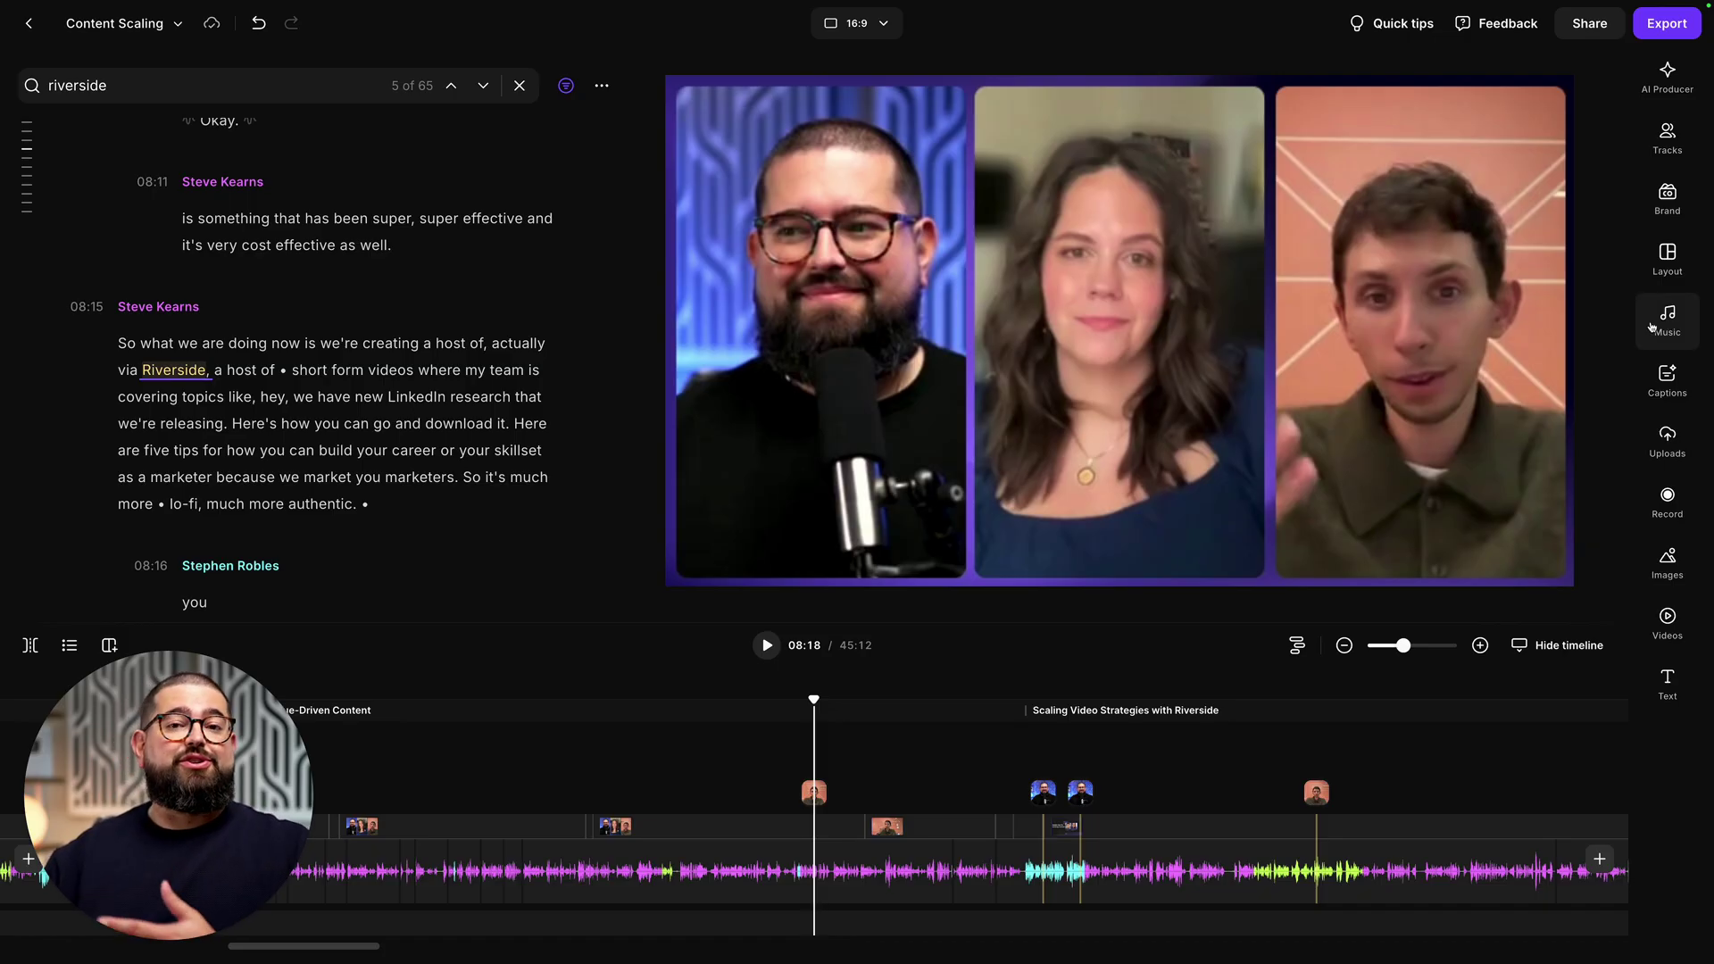
pyautogui.click(1663, 321)
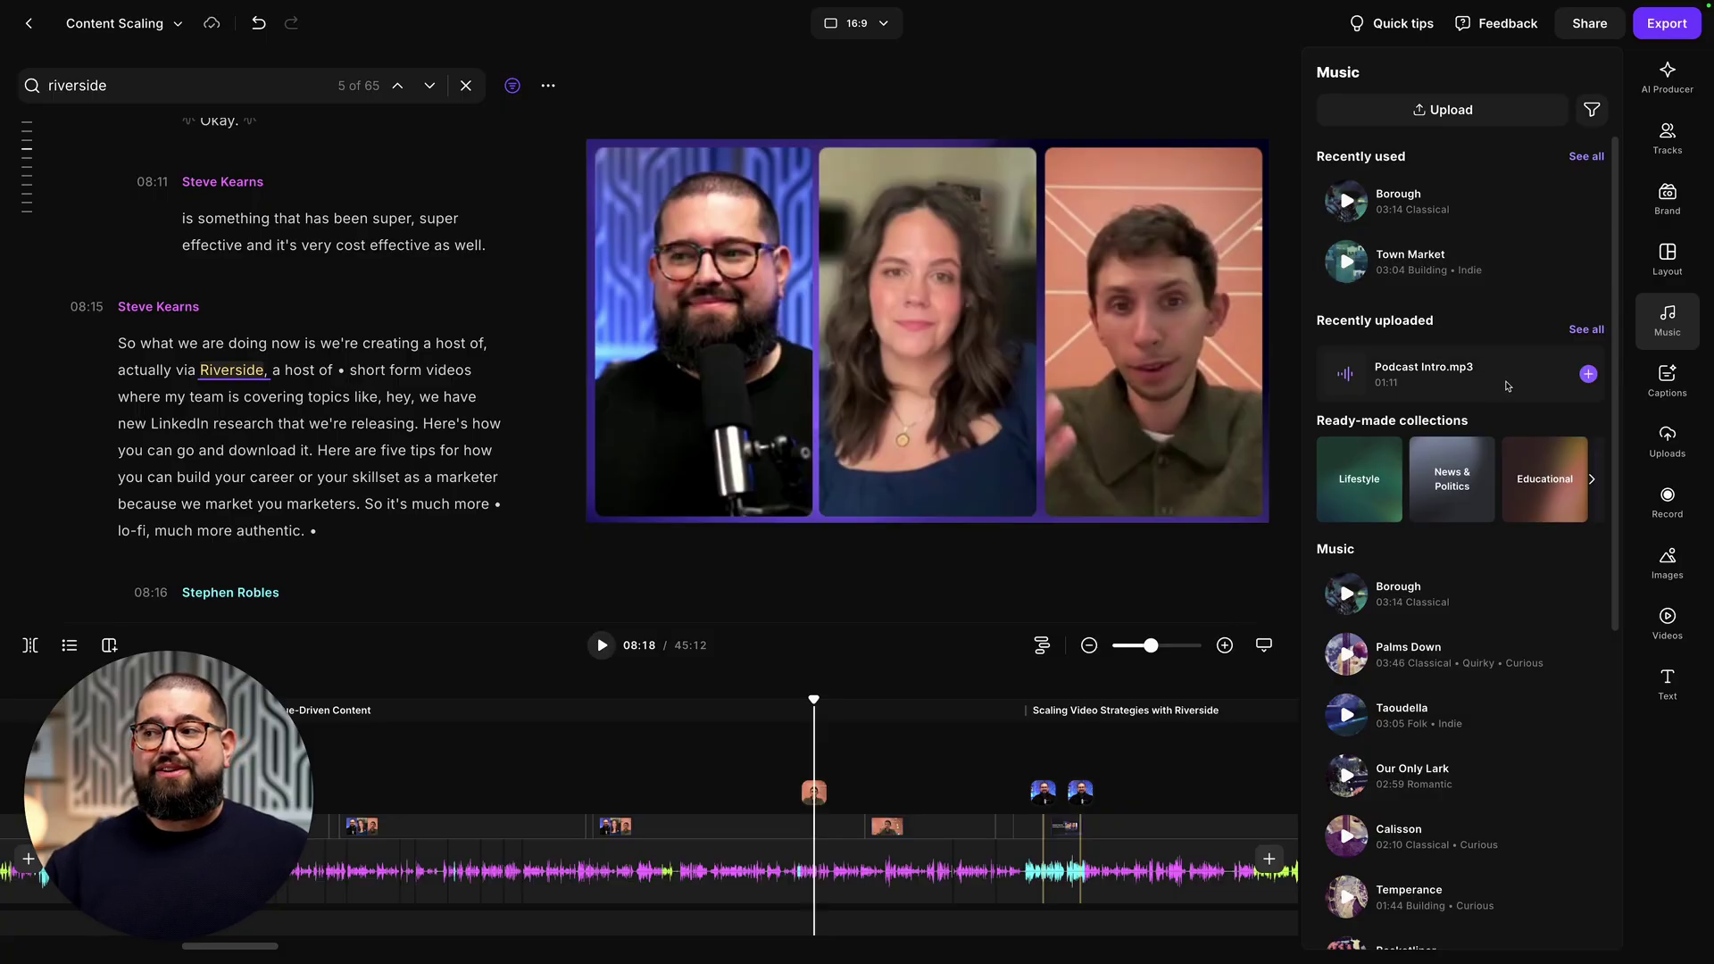
# Step: Add the Town Market music track to the timeline
pyautogui.click(1484, 284)
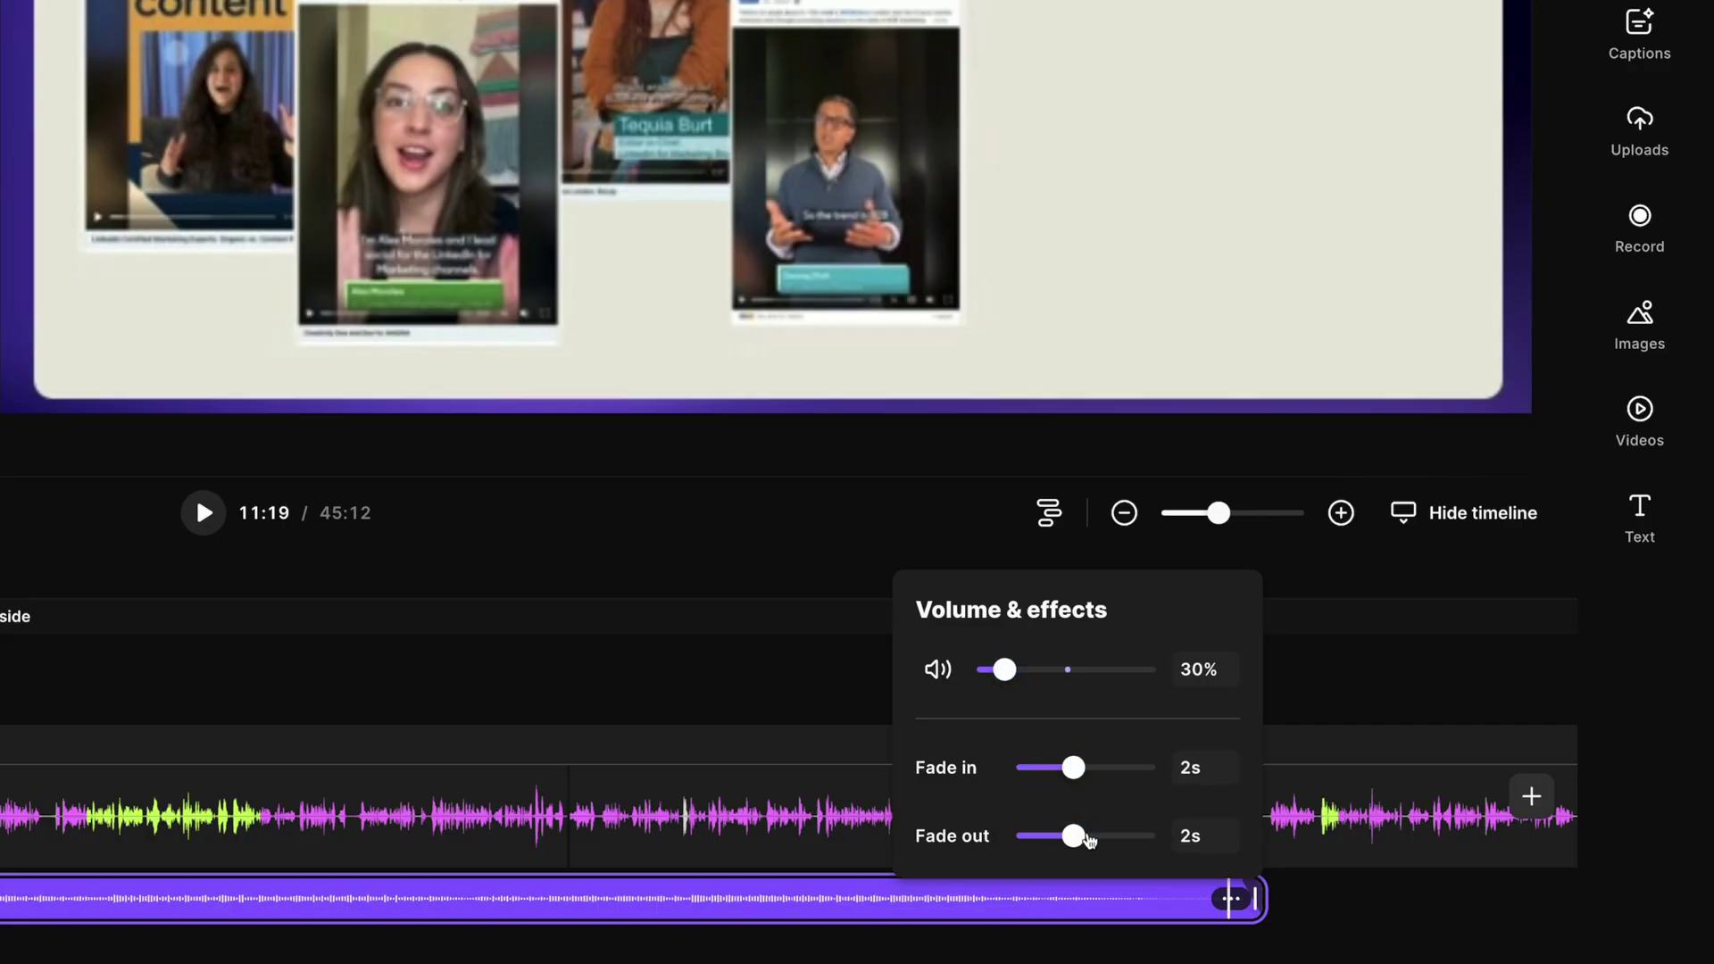
pyautogui.click(1668, 563)
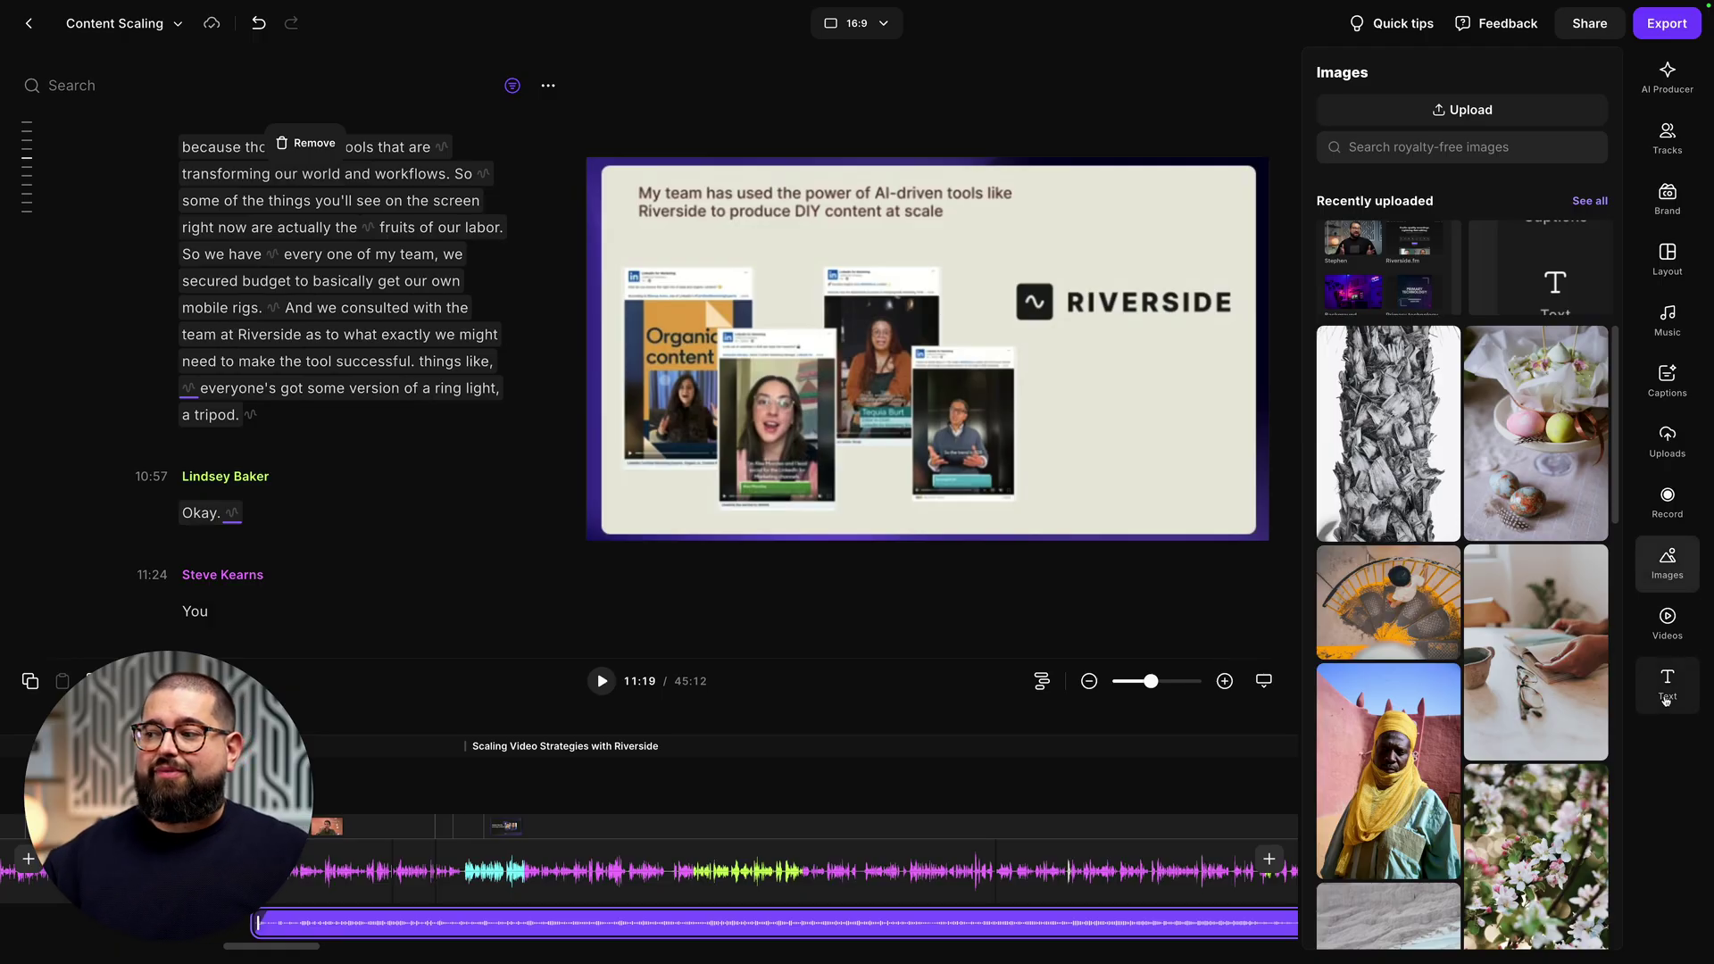
pyautogui.click(1666, 697)
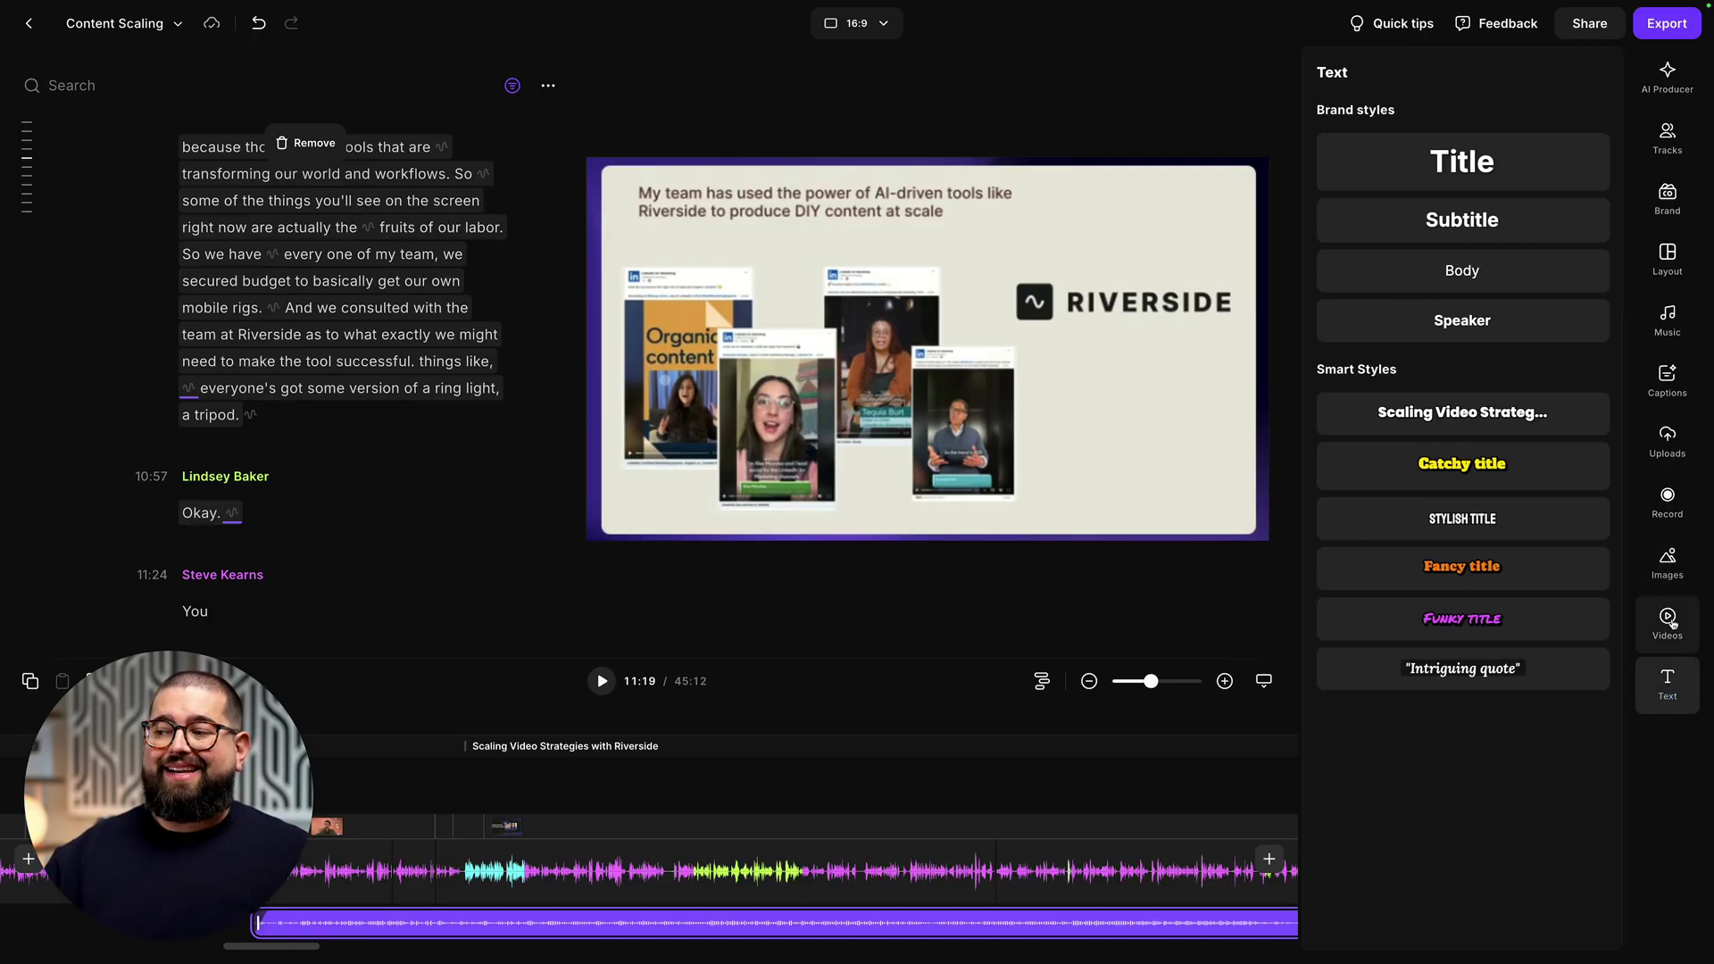
# Step: Insert a full-frame ocean-waves stock clip as b-roll and preview it around 08:19
pyautogui.click(1669, 622)
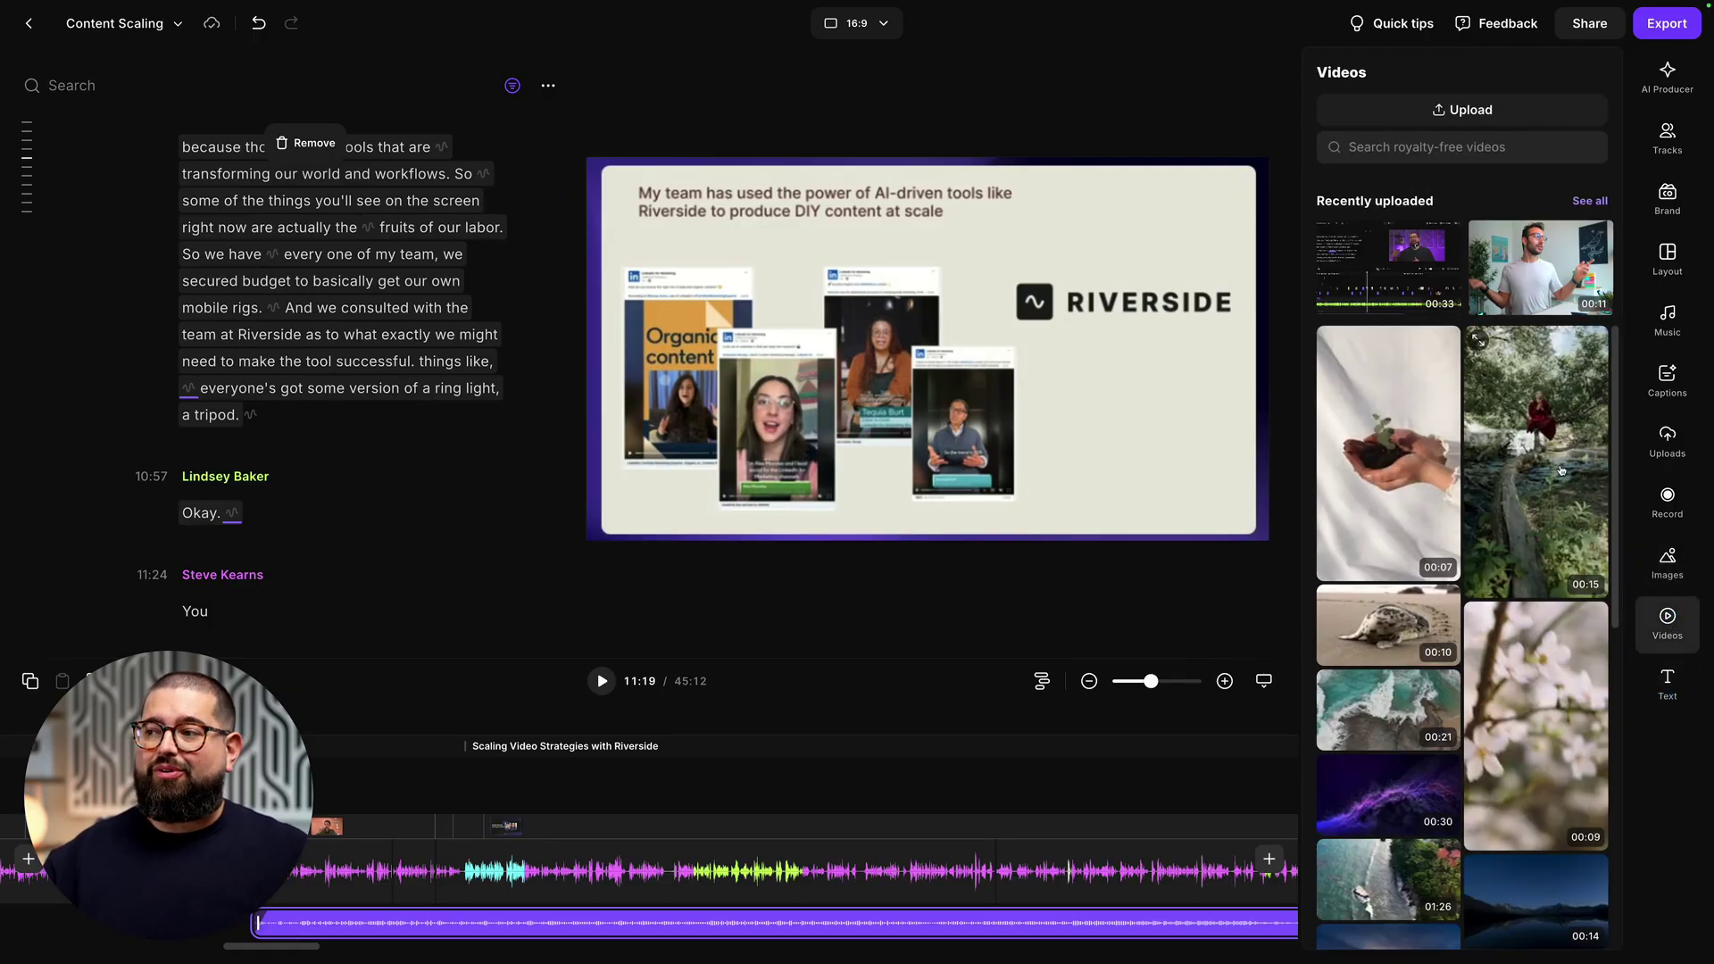
pyautogui.click(1392, 696)
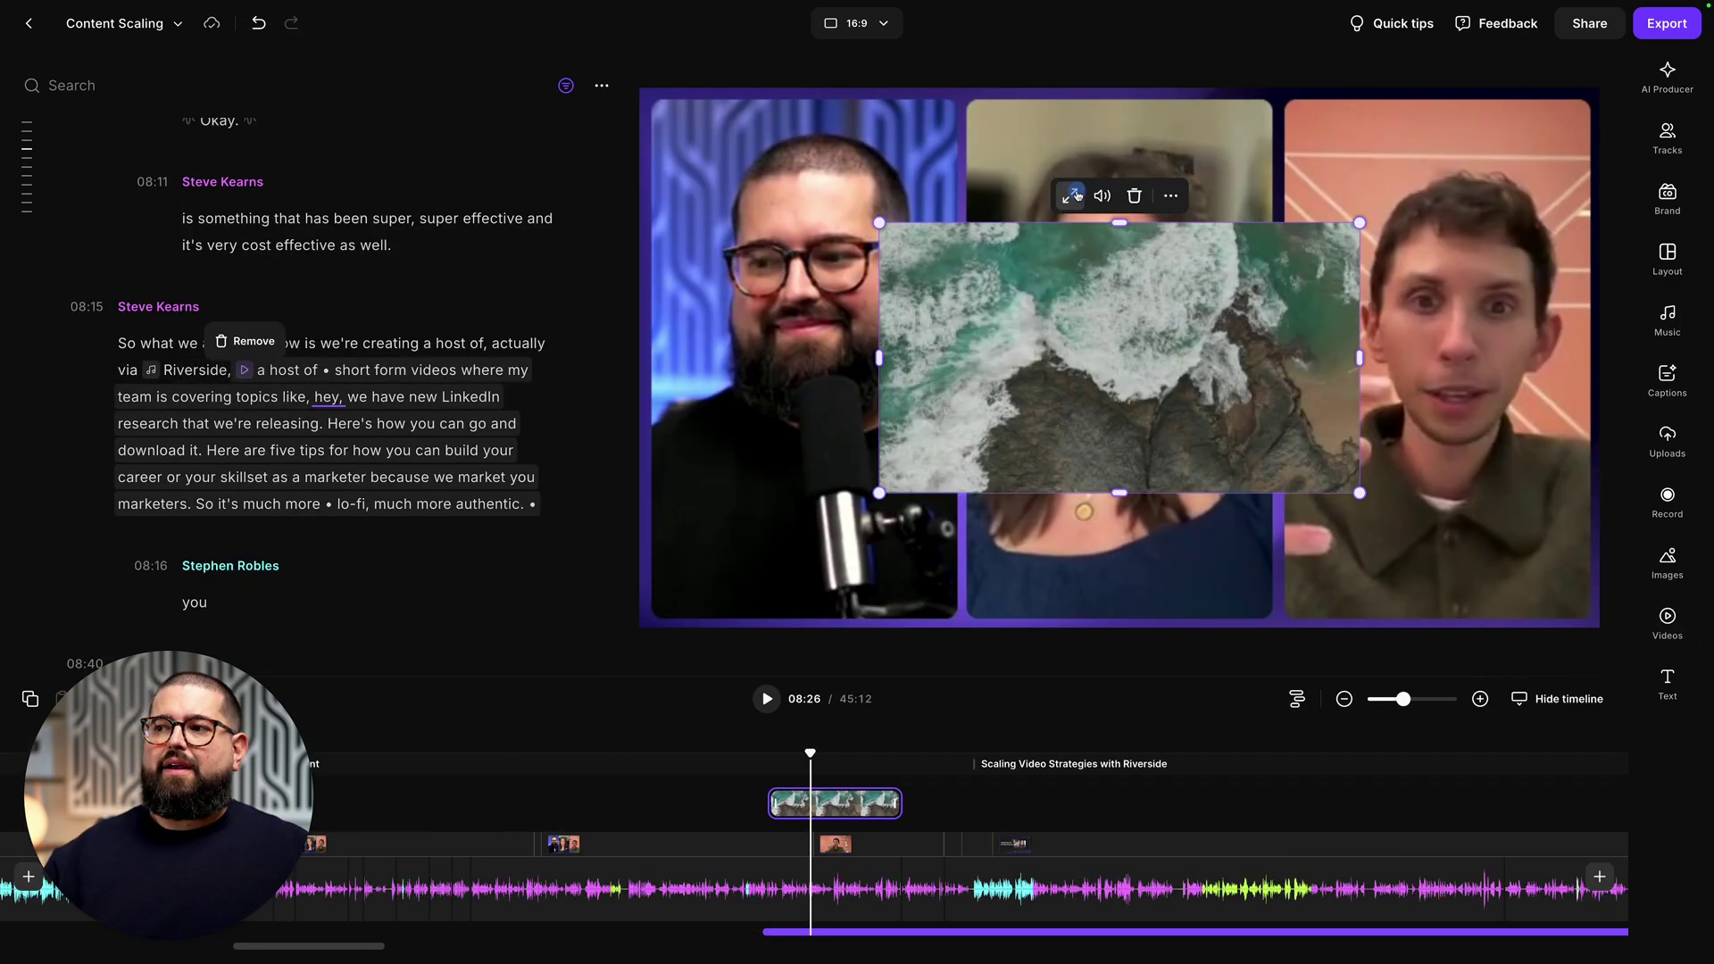
pyautogui.click(1074, 196)
pyautogui.click(773, 778)
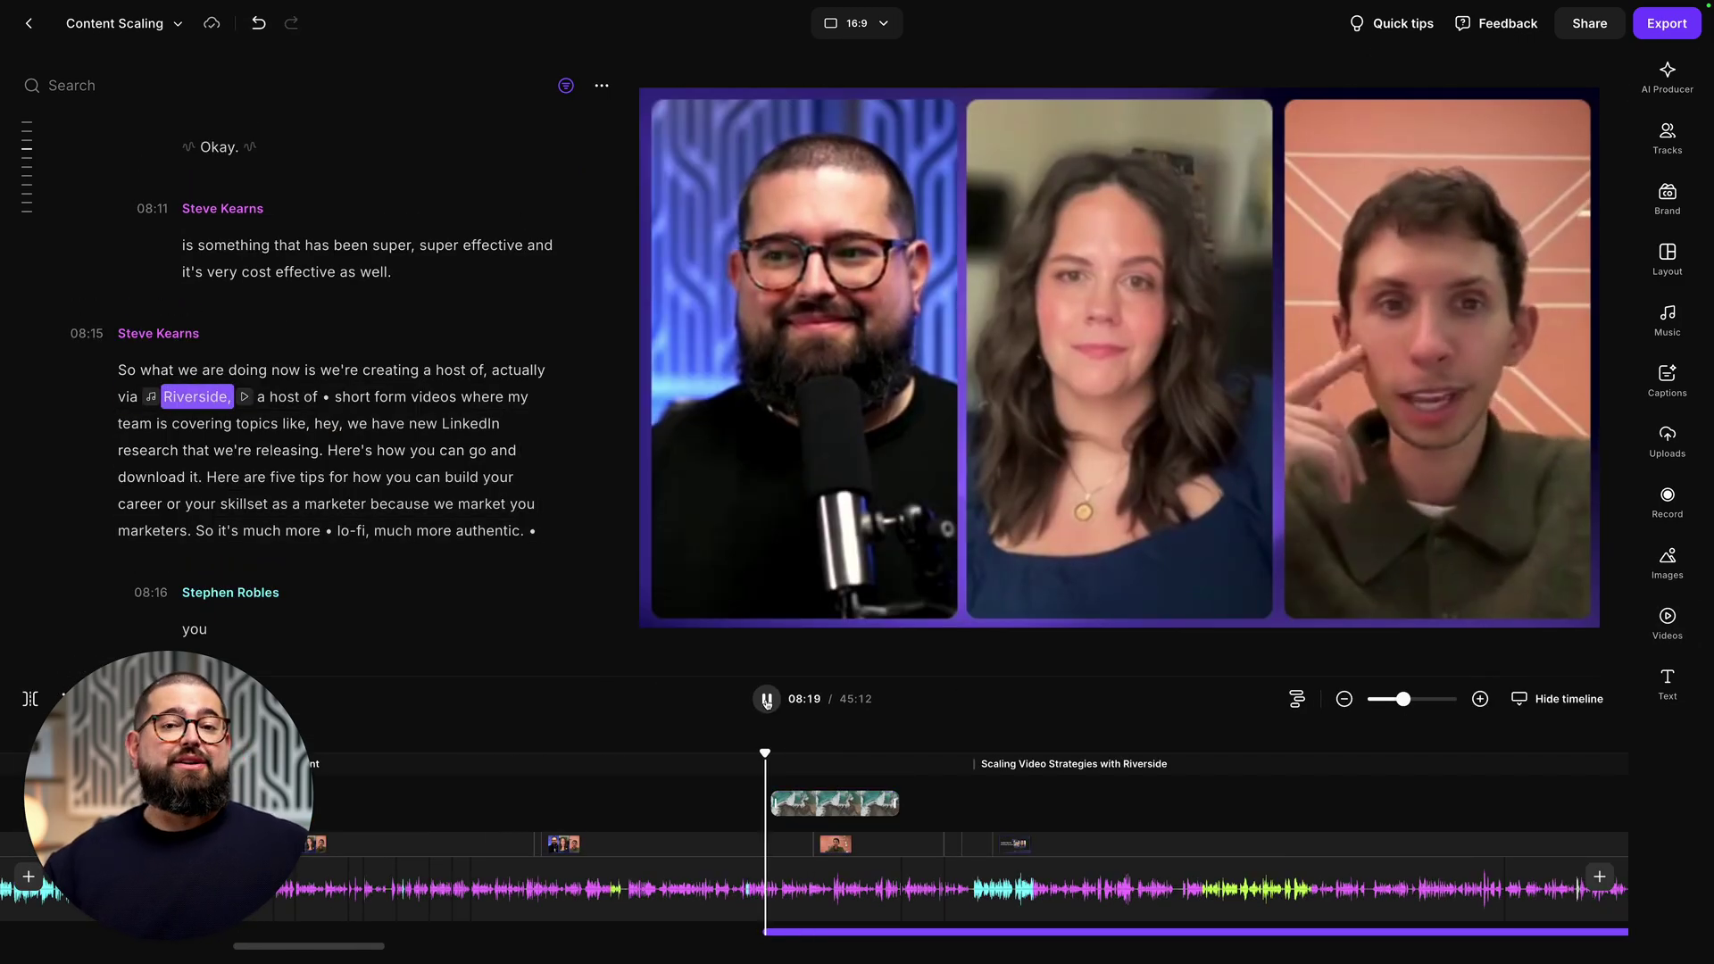
pyautogui.click(766, 698)
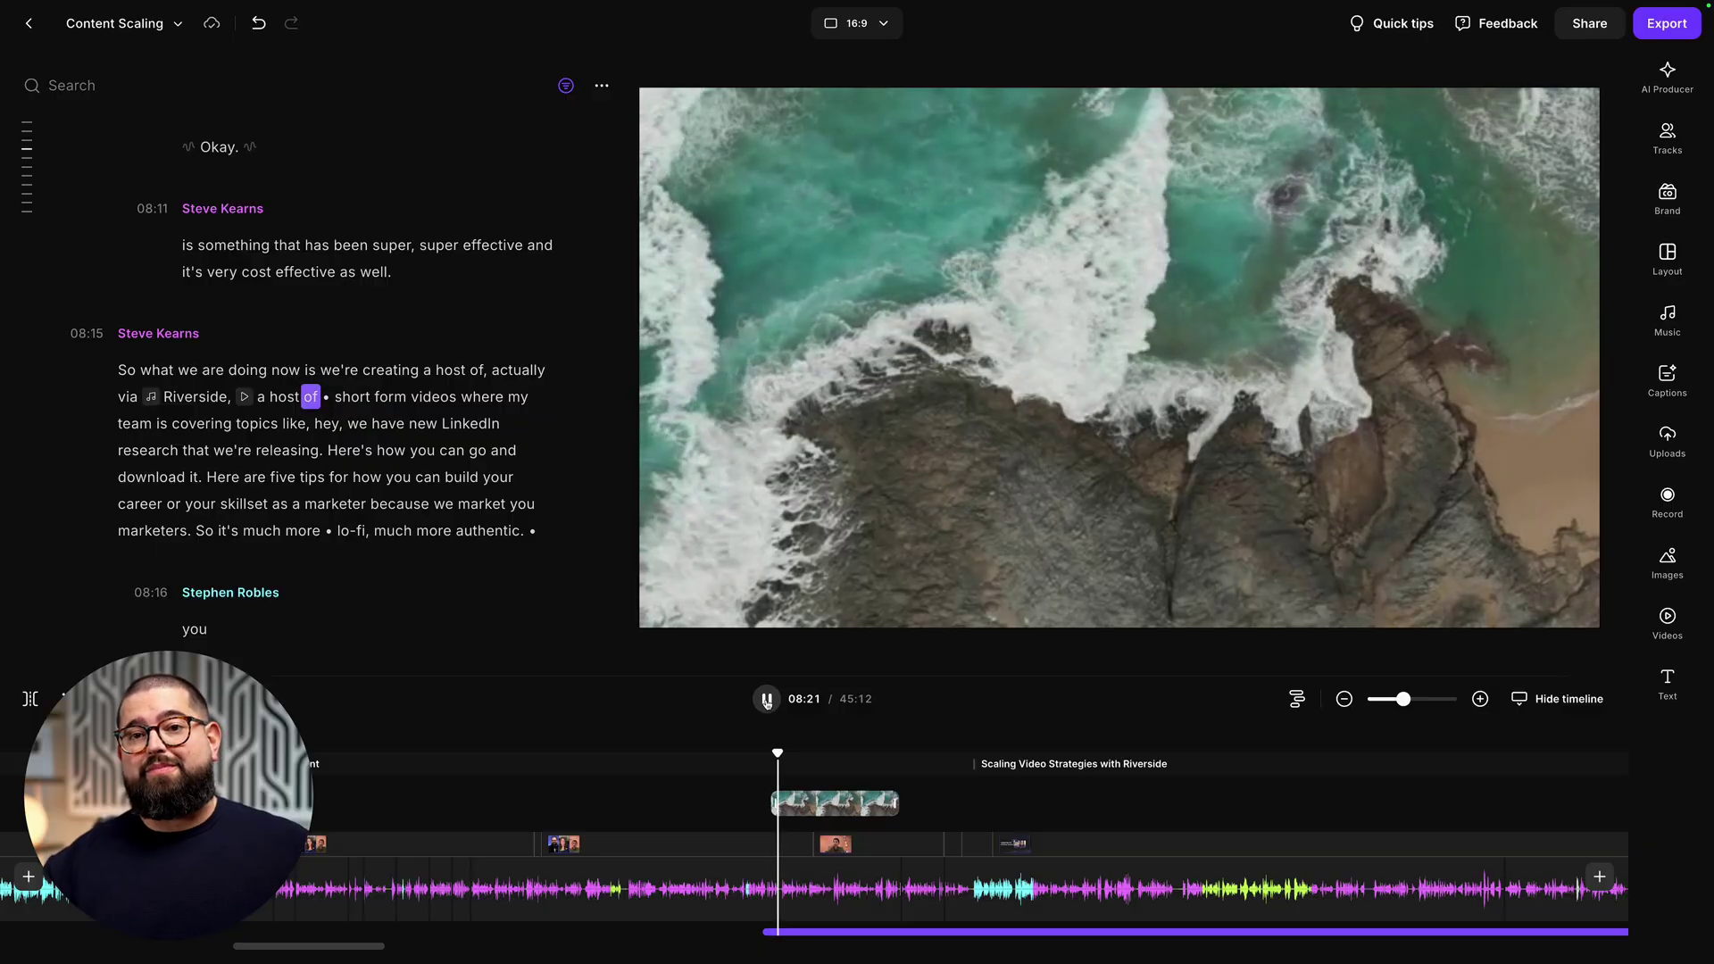
pyautogui.click(909, 768)
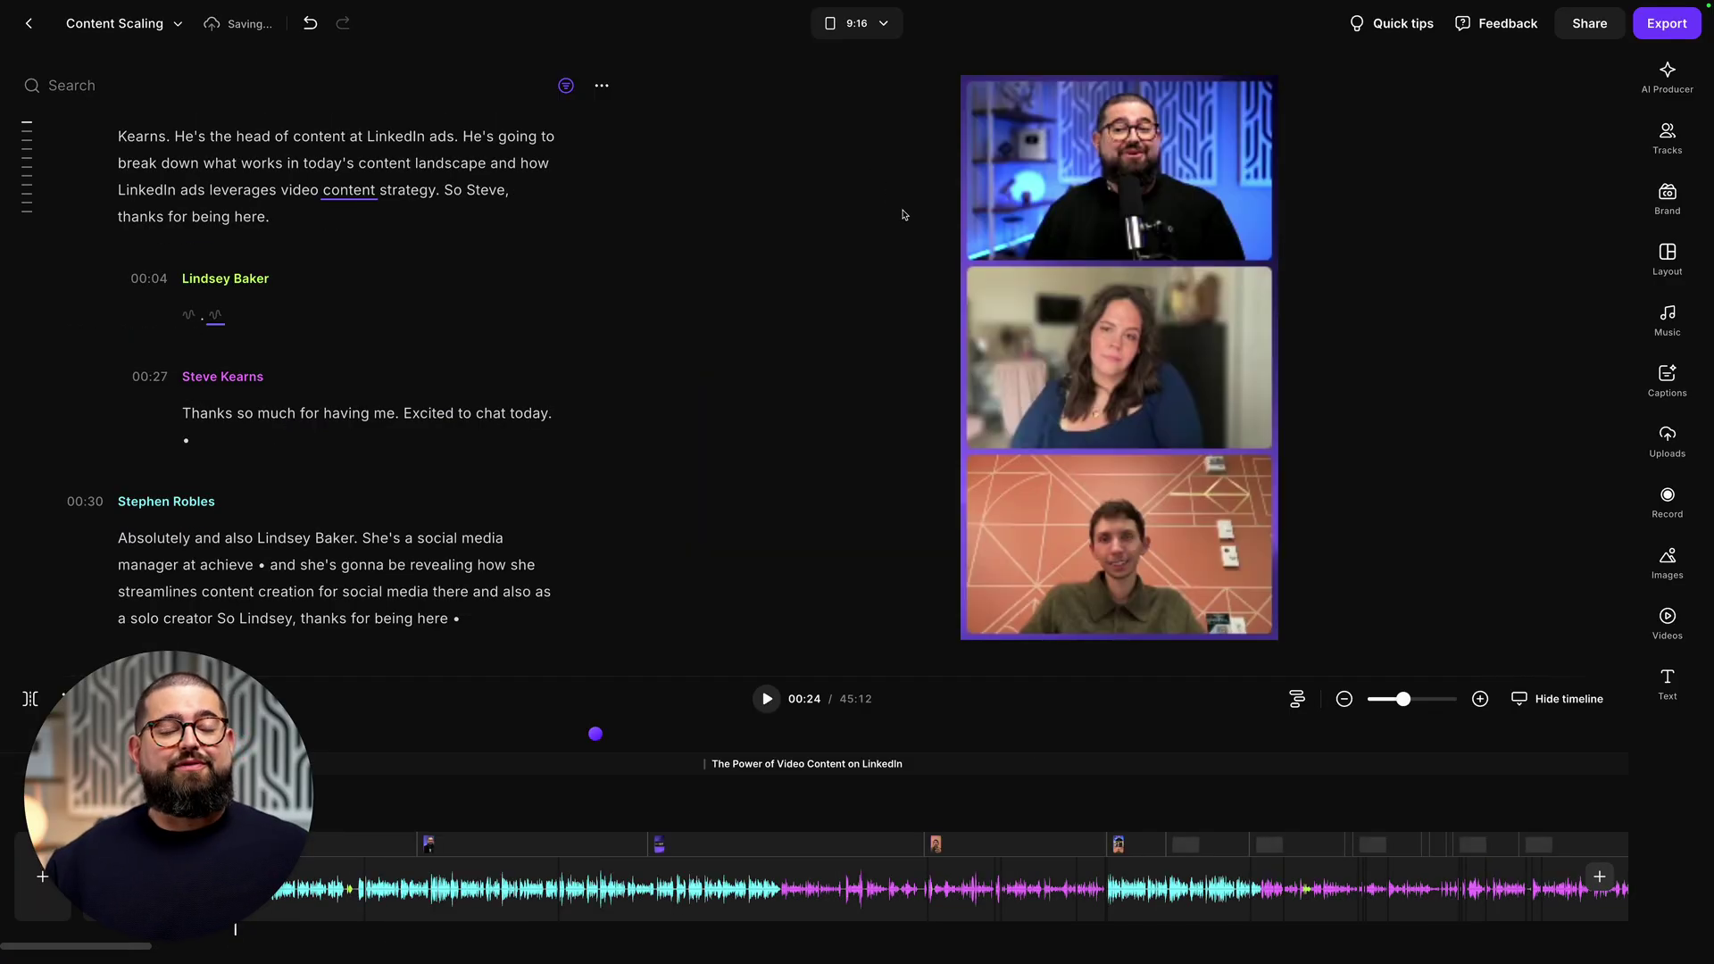
# Step: Apply a bold caption preset to the video and set audio export quality to MP3
pyautogui.click(1668, 379)
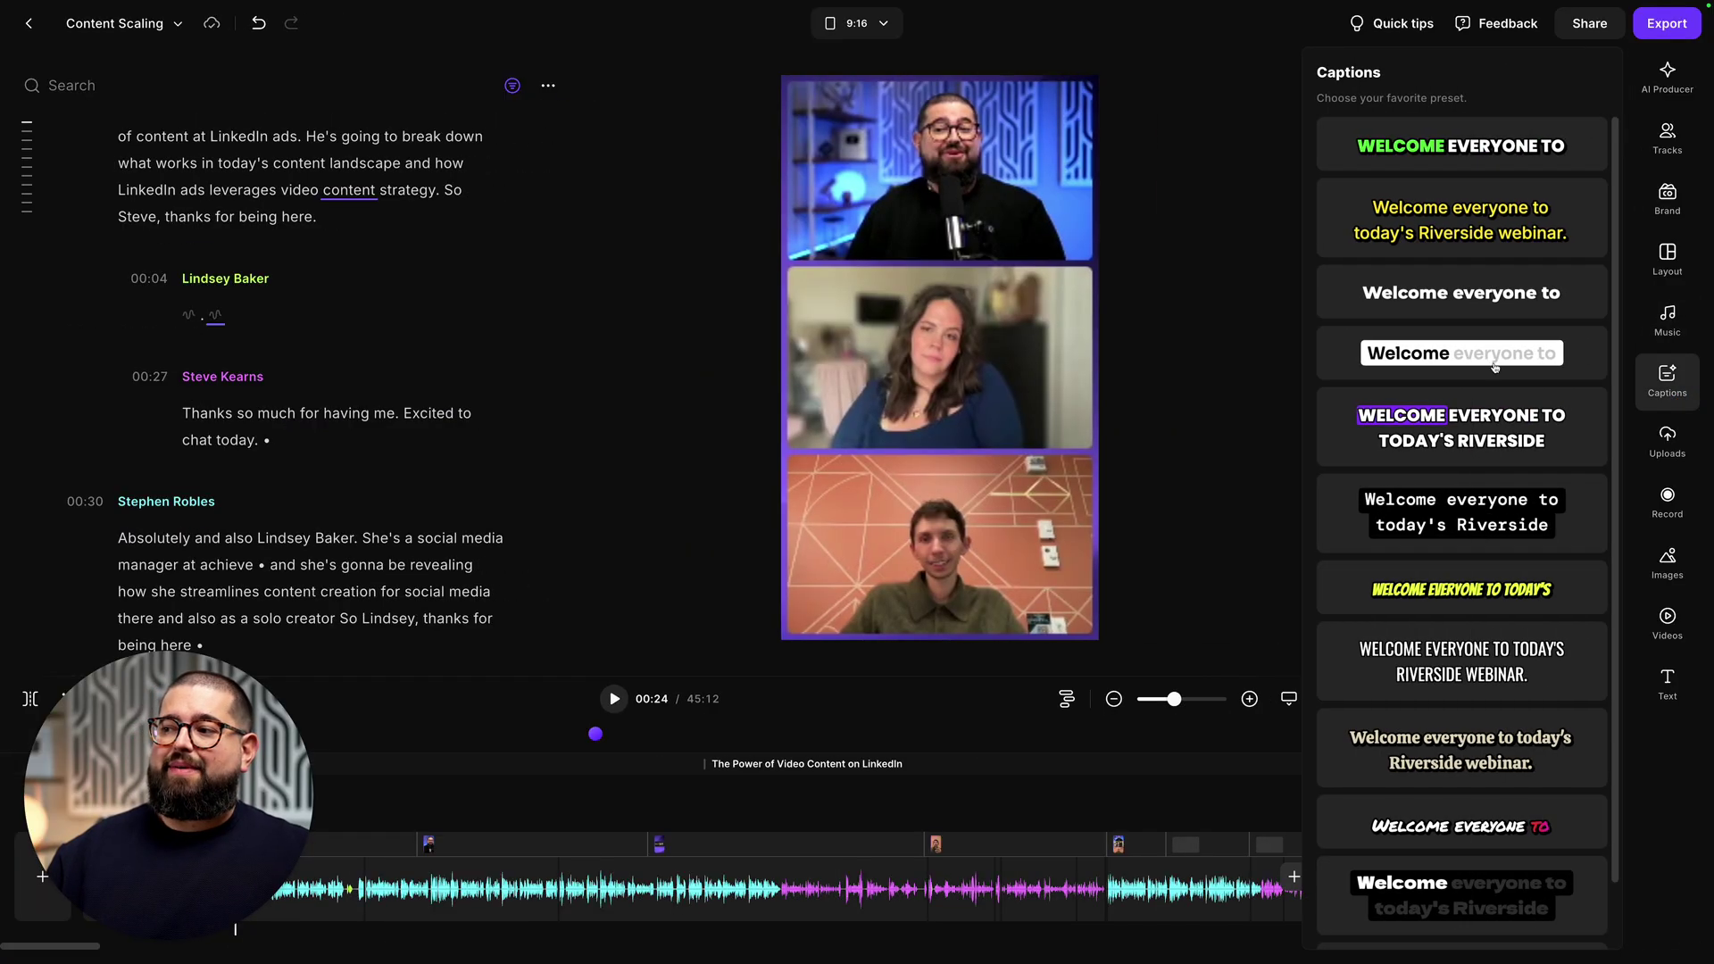
pyautogui.click(1435, 438)
pyautogui.press('space')
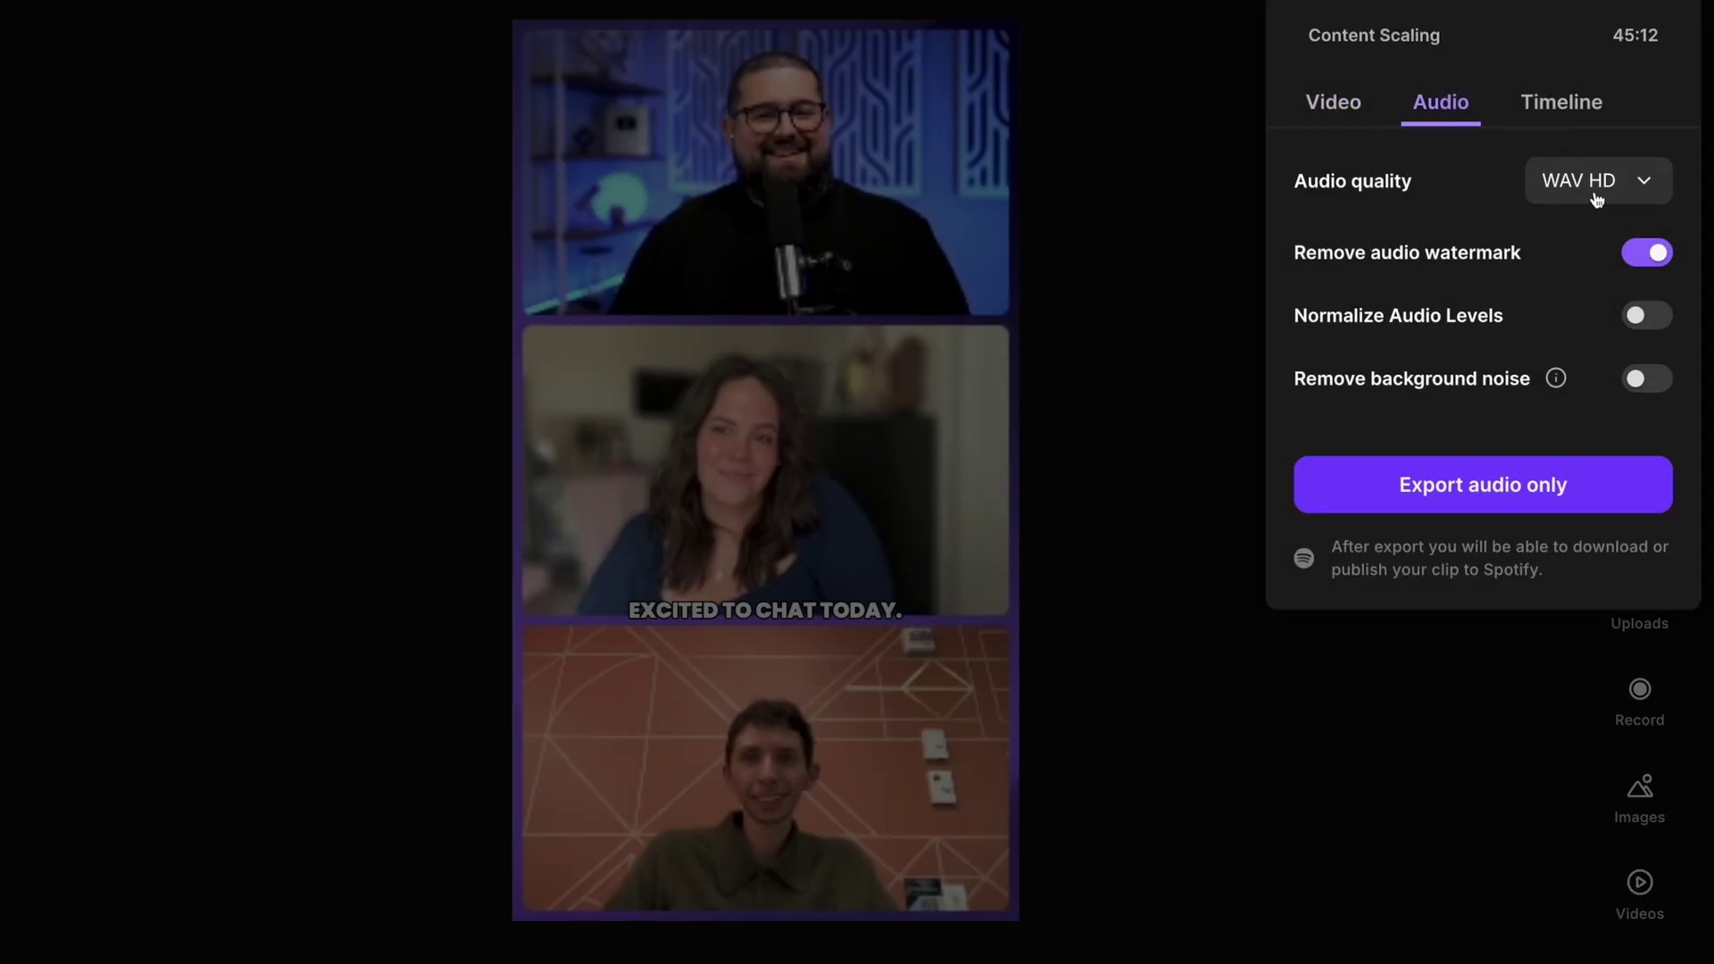
pyautogui.click(1579, 242)
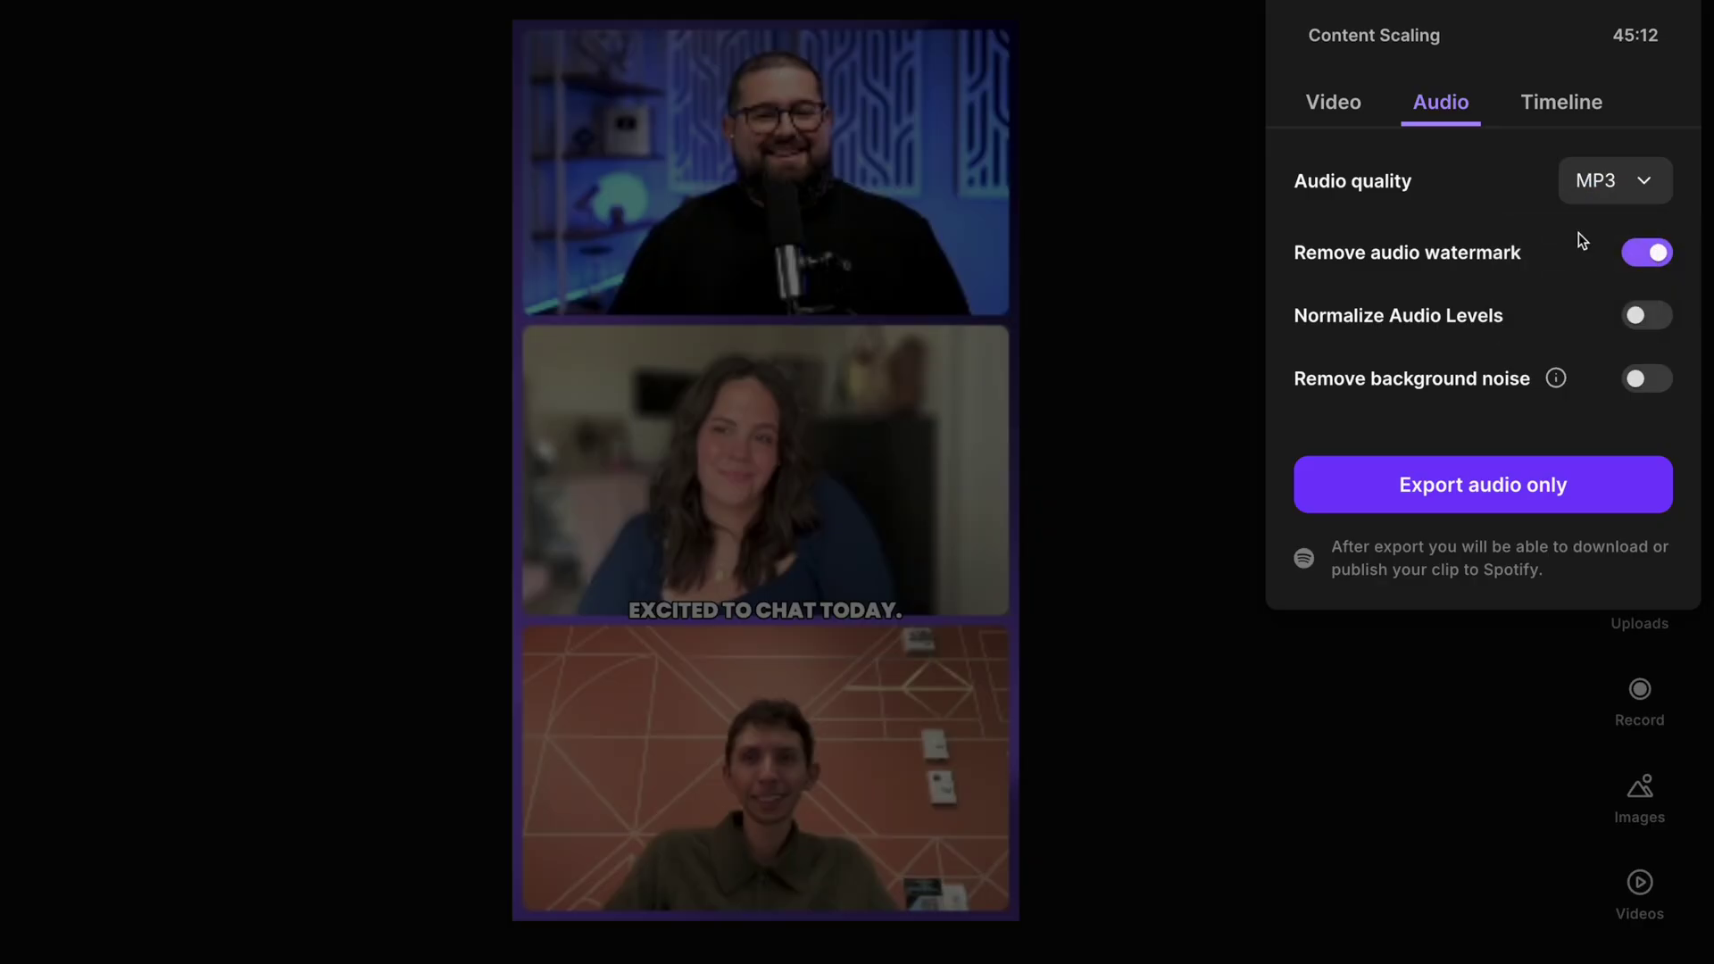